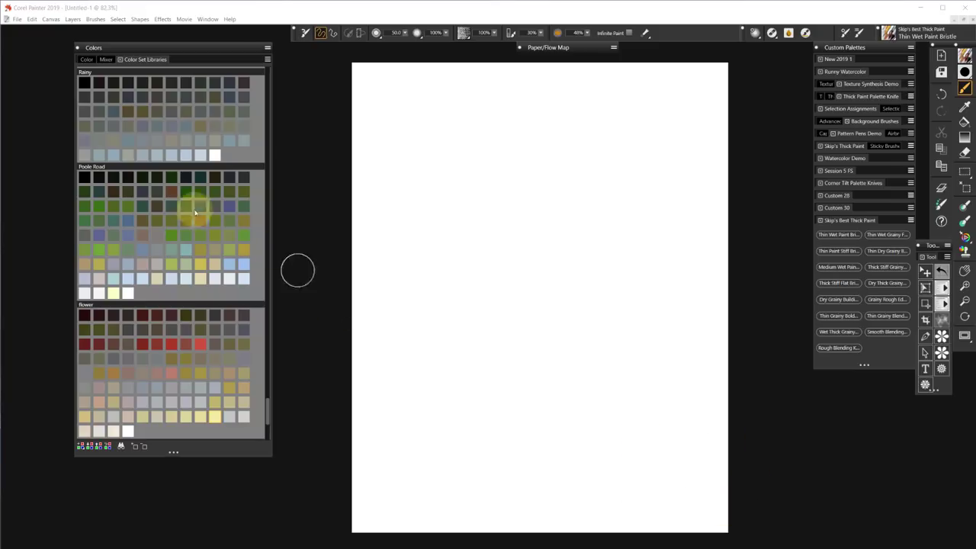
Open the Welcome screen from the Help menu.
left_click(230, 19)
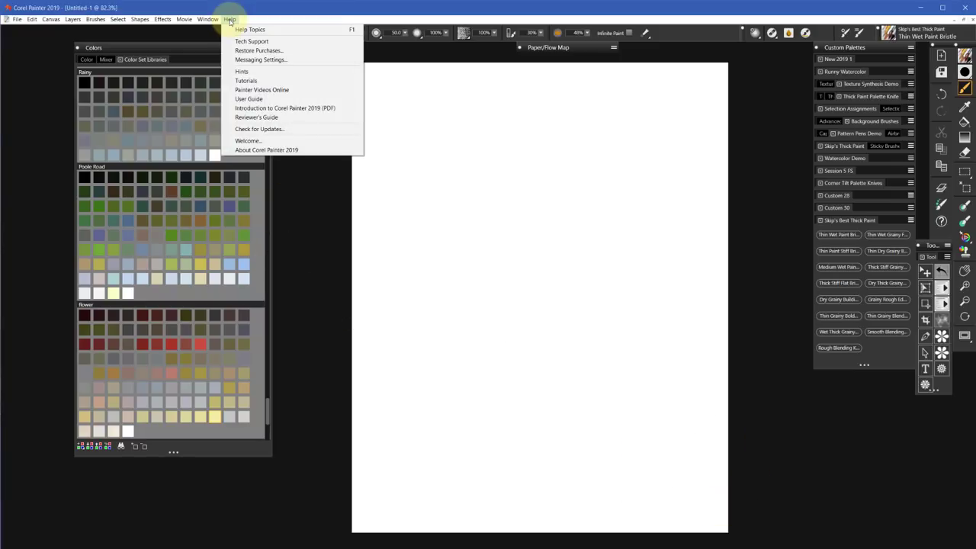
left_click(255, 141)
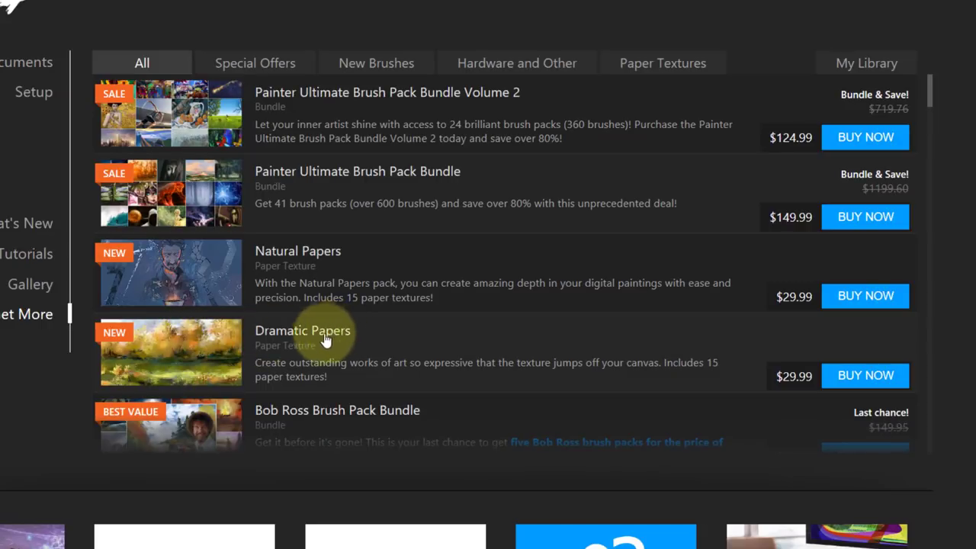
Open the Dramatic Papers pack page and browse its sample painting and grey texture preview thumbnails.
left_click(214, 352)
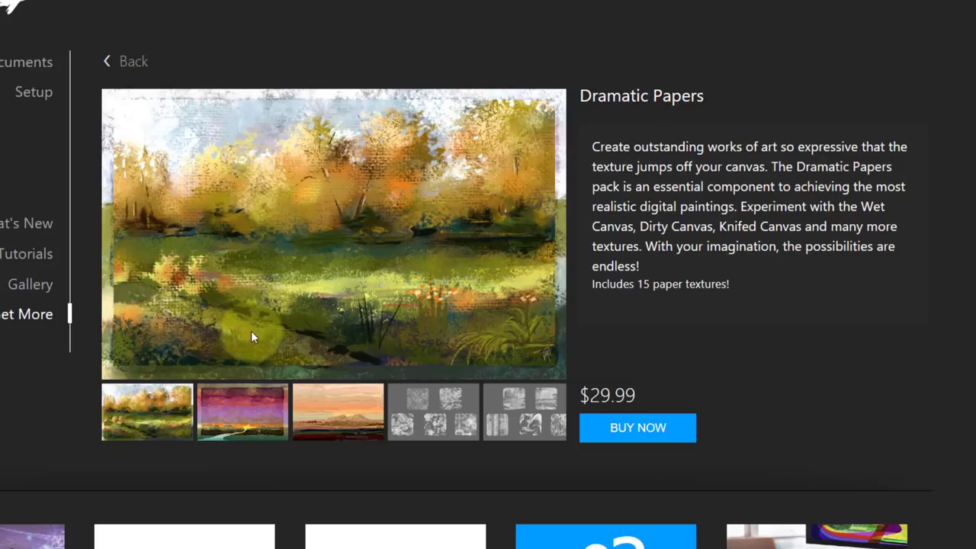
left_click(253, 408)
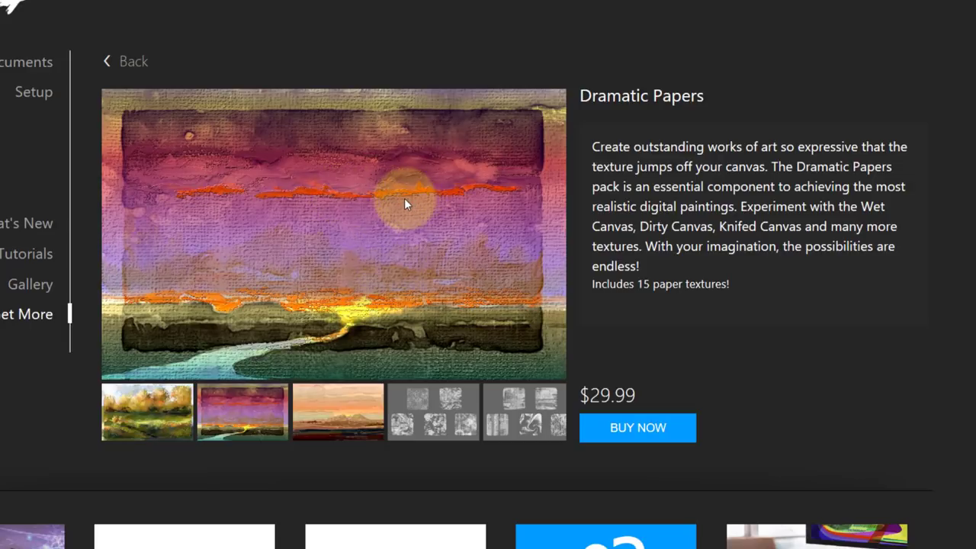
left_click(339, 419)
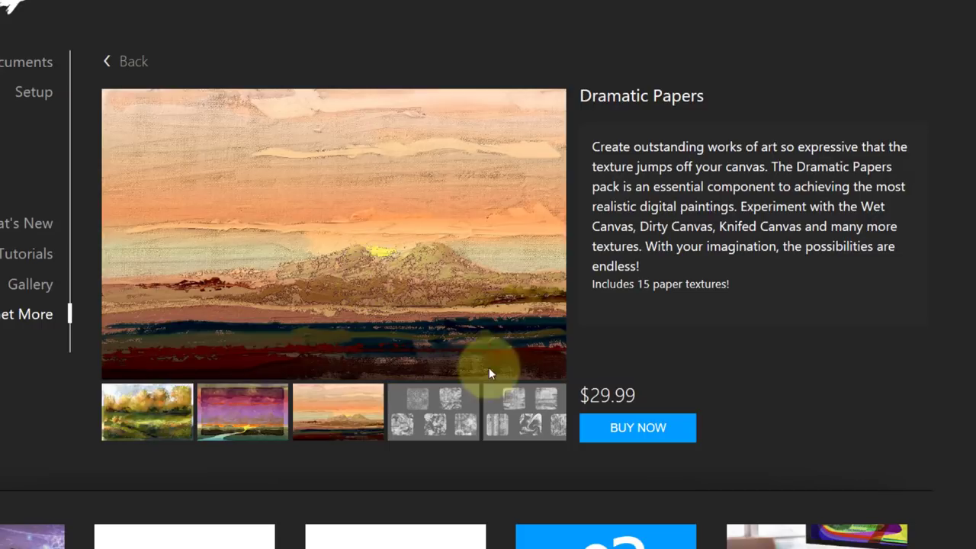
left_click(426, 408)
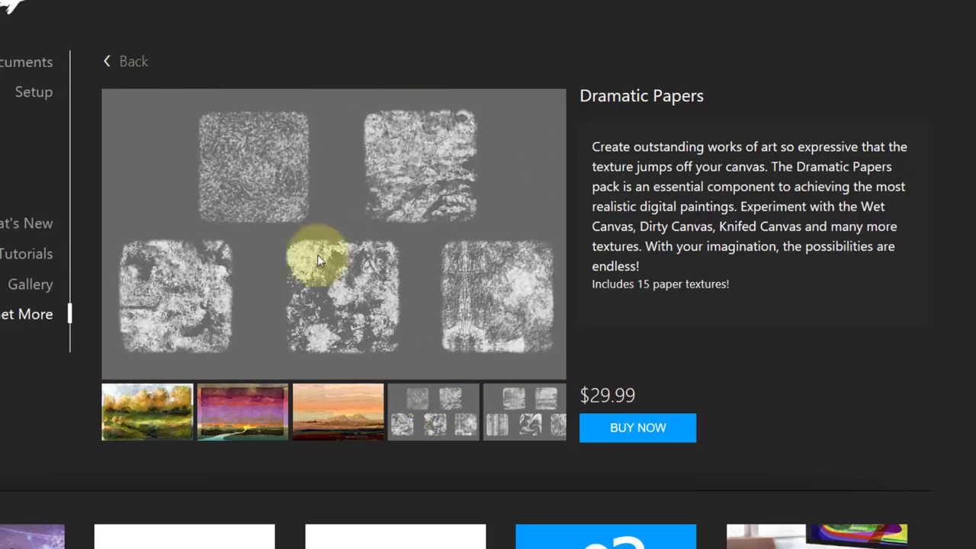
left_click(506, 418)
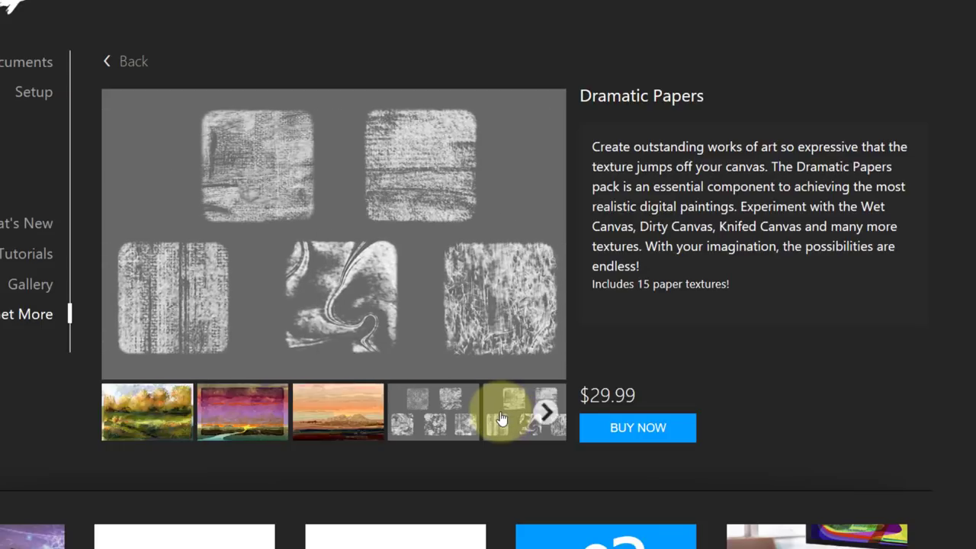
left_click(542, 414)
scroll(538, 411, "up", 2)
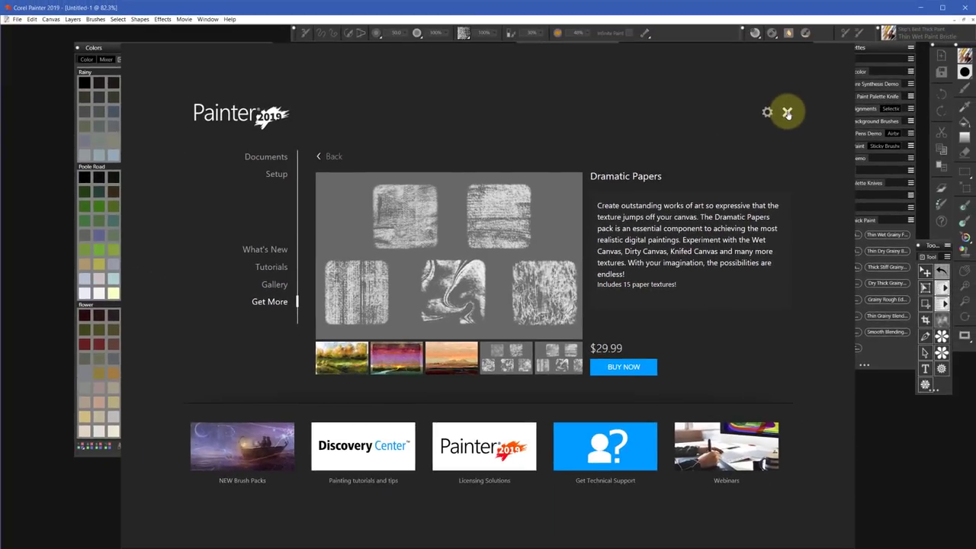
Close the Welcome screen and expand the Paper/Flow Map settings for the Dirty Canvas paper.
left_click(787, 113)
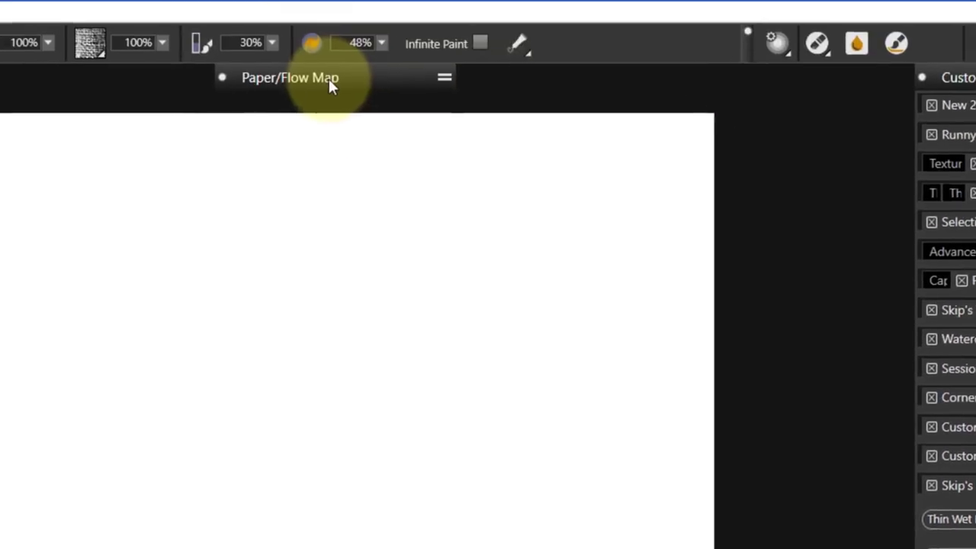
left_click(328, 78)
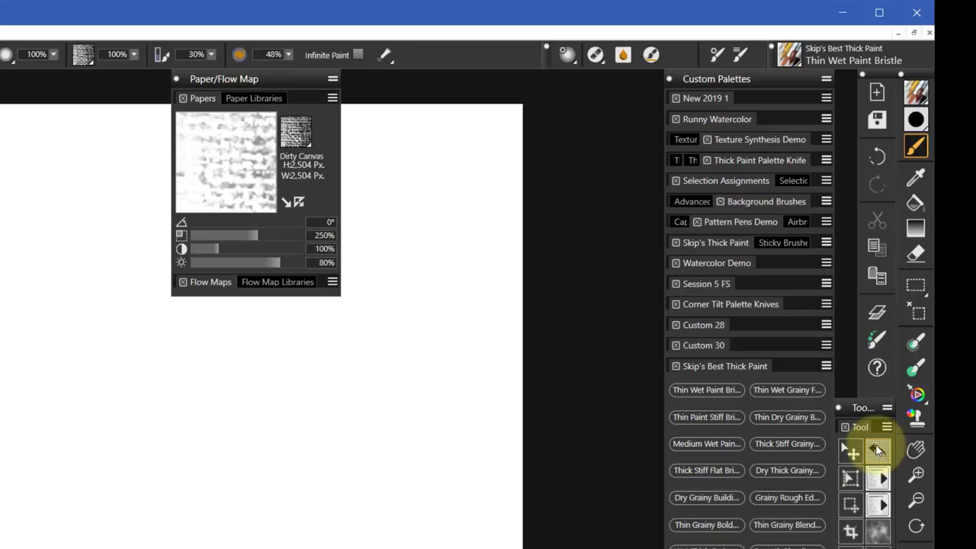
Reset Dirty Canvas to its paper defaults (100% scale, 50% brightness) and collapse the panel.
left_click(876, 449)
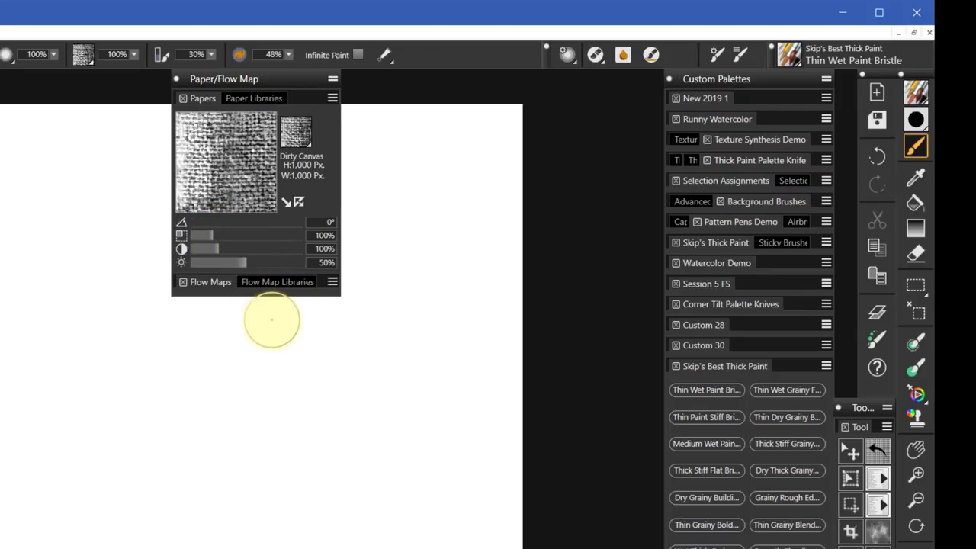
double_click(294, 77)
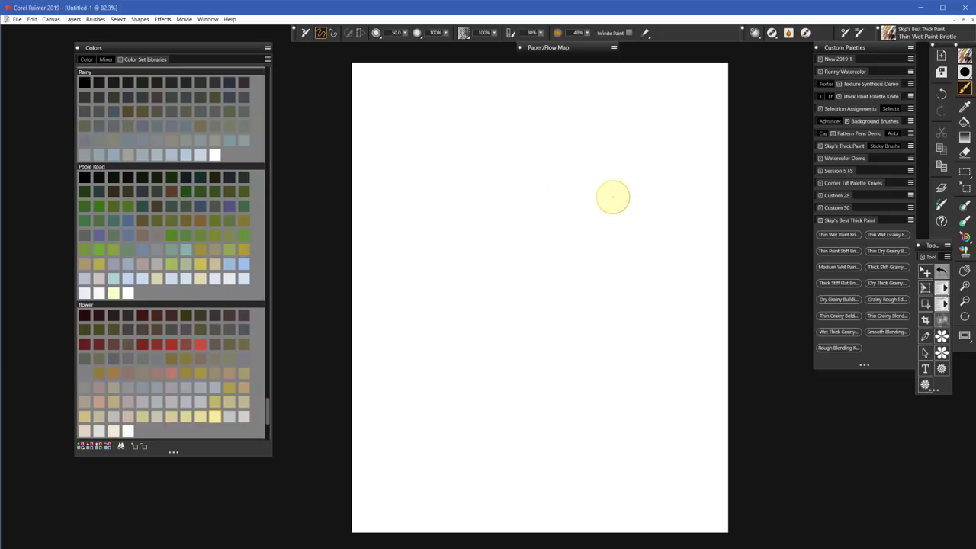
Decline committing to an image layer and delete Thick Paint Layer 1 in the Layers panel.
left_click(563, 51)
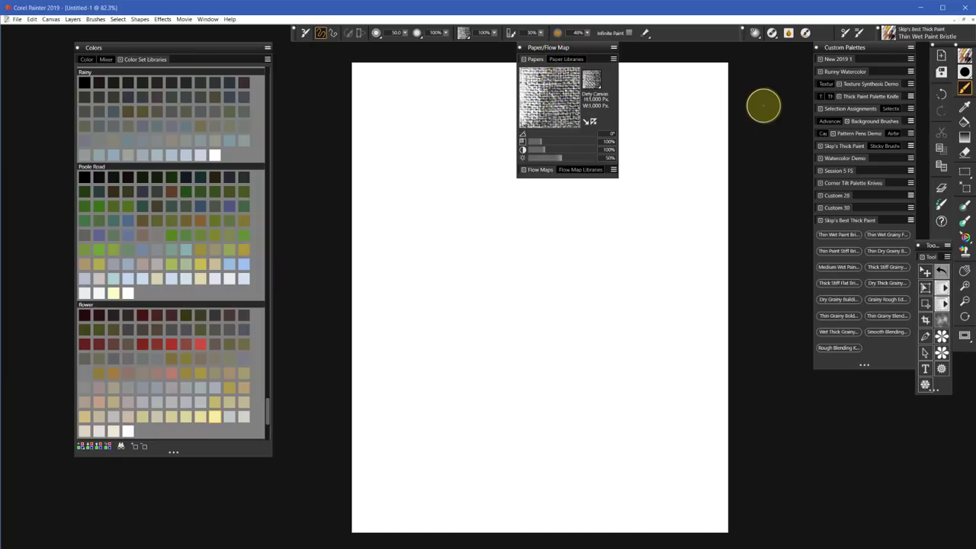
left_click(575, 50)
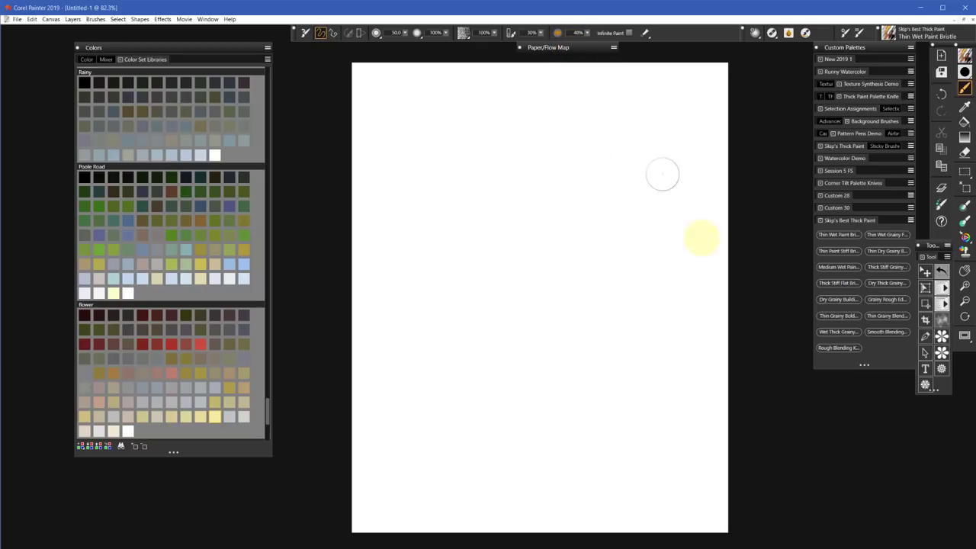
left_click(937, 288)
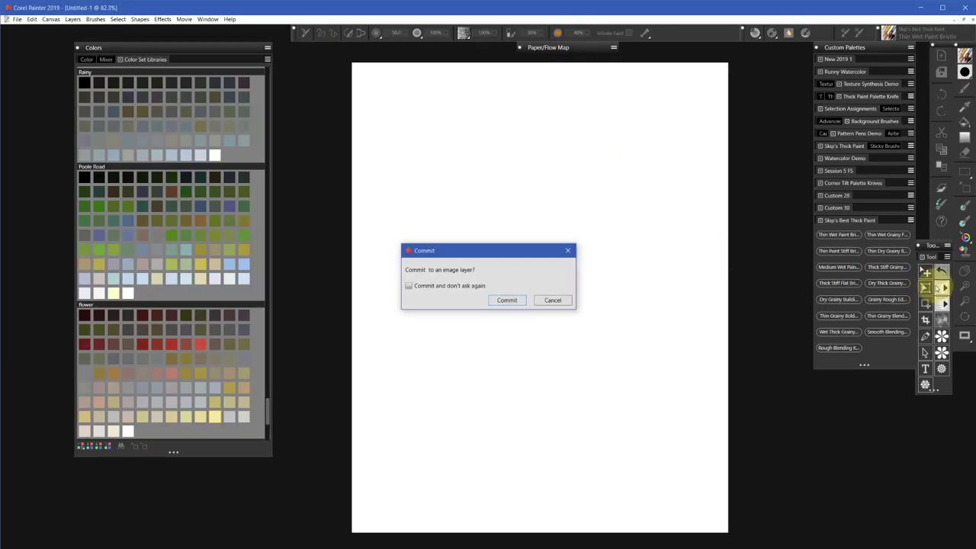
left_click(552, 301)
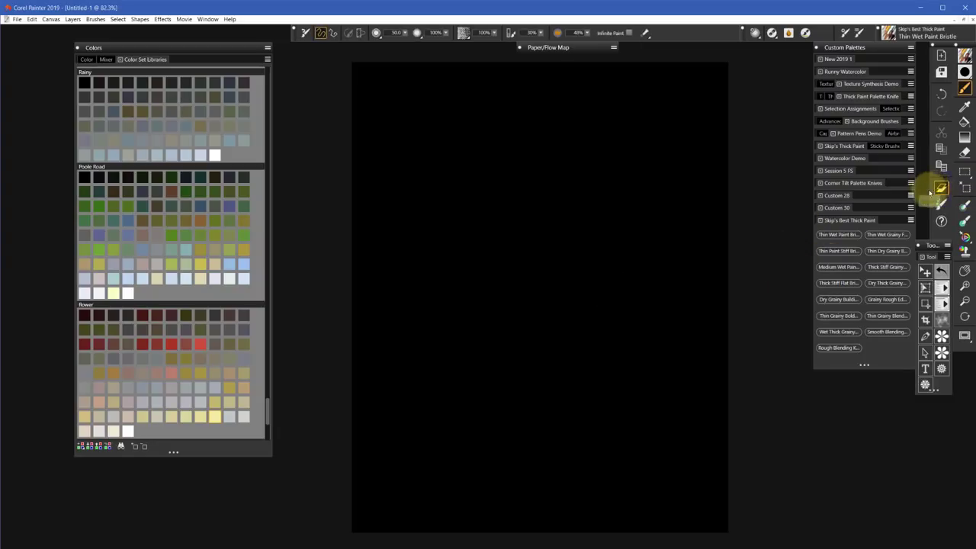
left_click(940, 188)
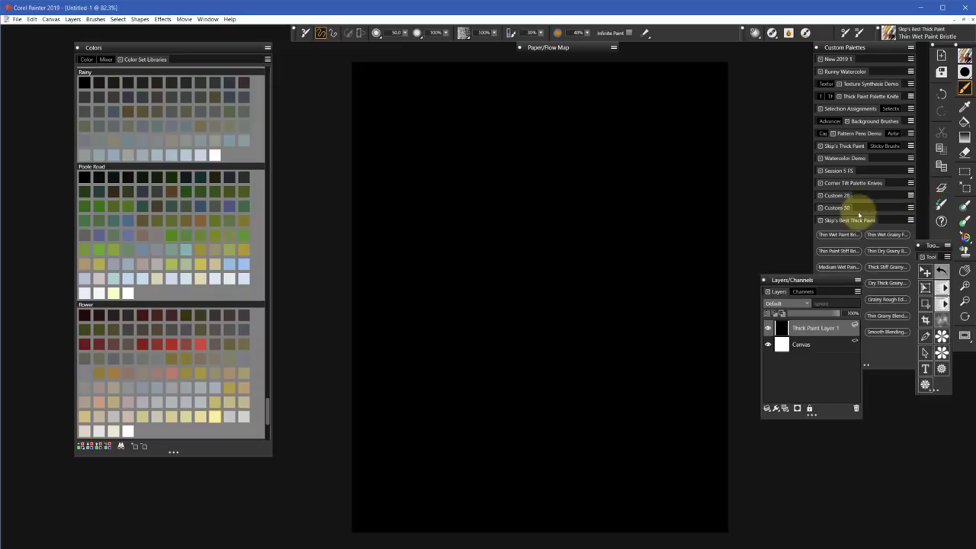
left_click(857, 408)
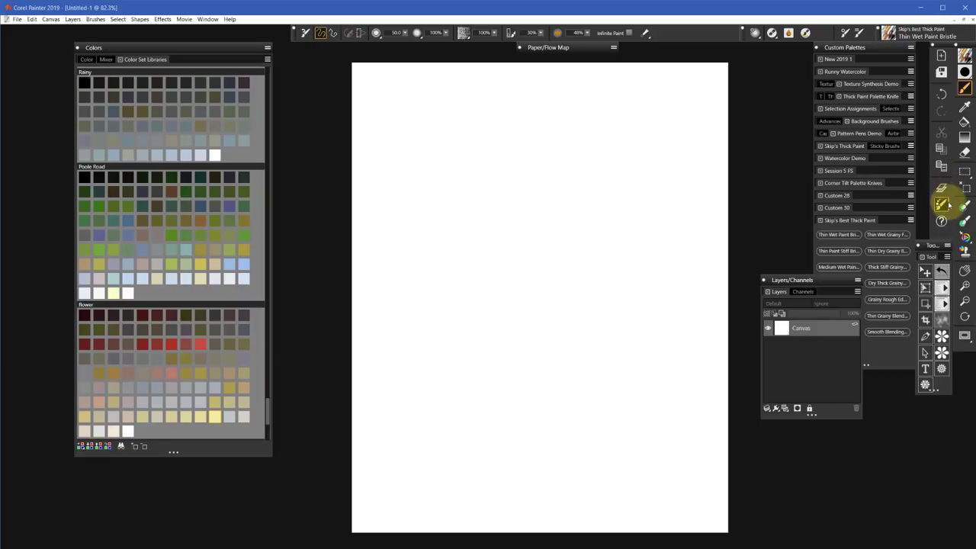
Preview the paper with the Layer Adjuster, then set Dirty Canvas to about 250% scale and 80% brightness.
left_click(927, 273)
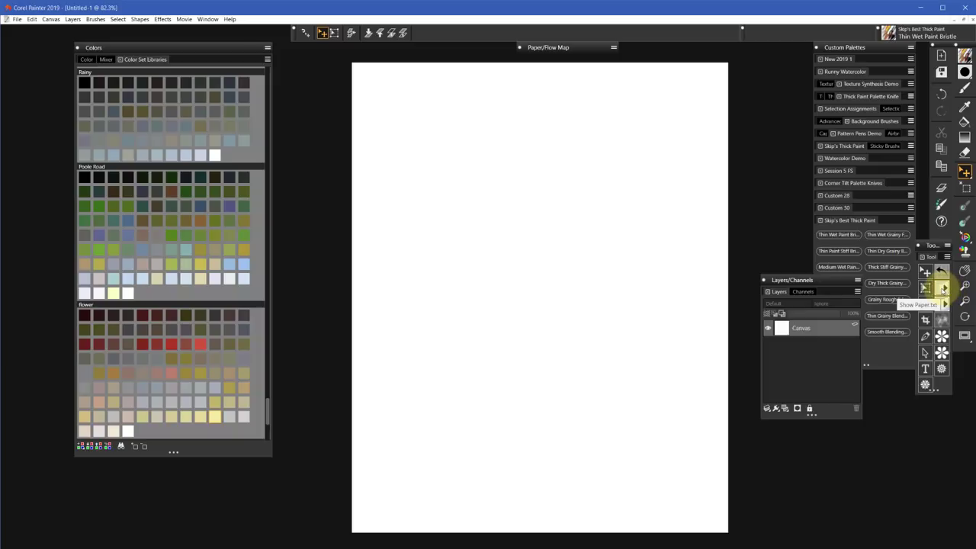
left_click(943, 289)
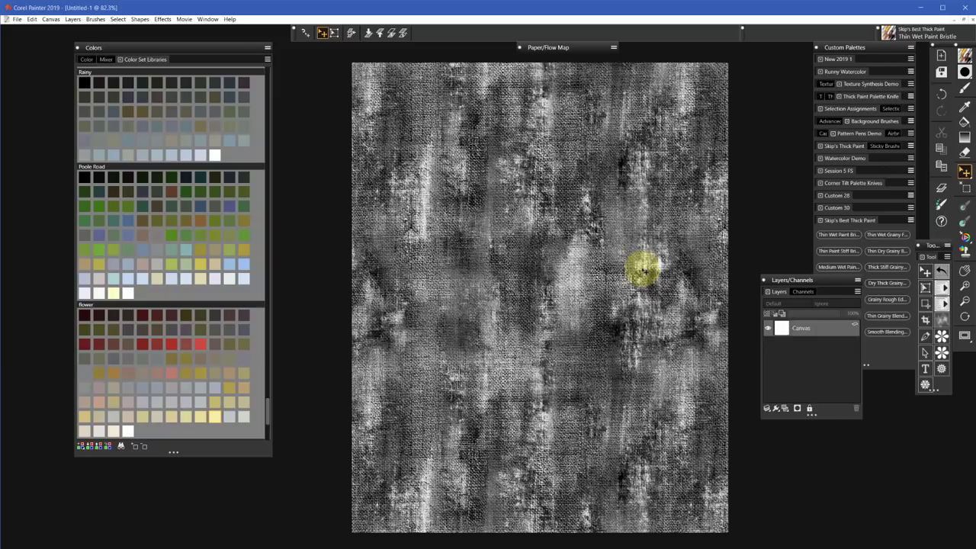
key("Escape")
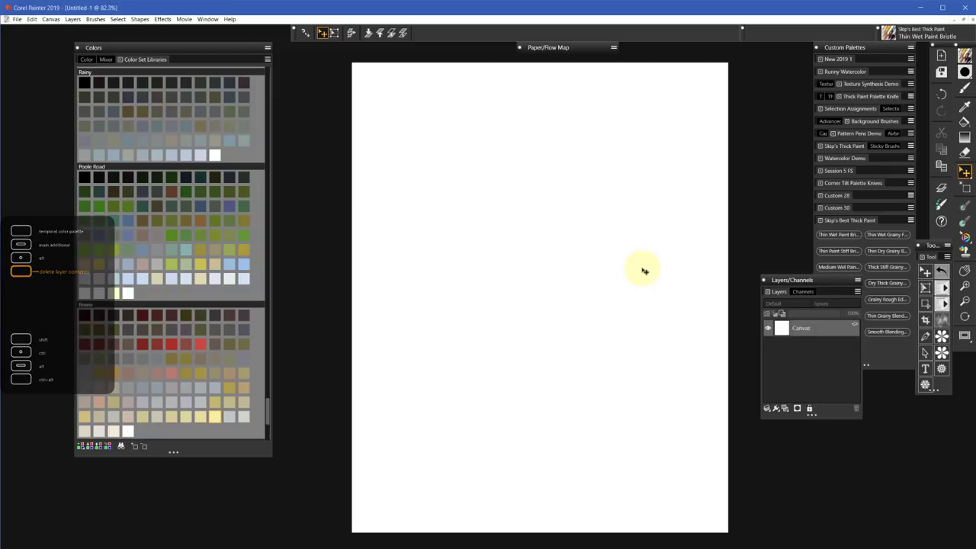
left_click(562, 47)
left_click_drag(552, 142, 572, 147)
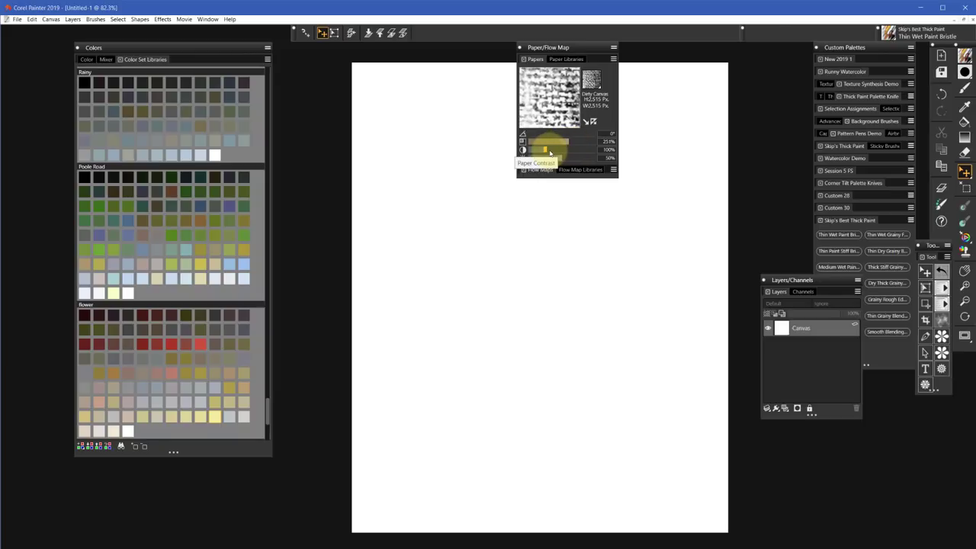
left_click_drag(557, 158, 581, 160)
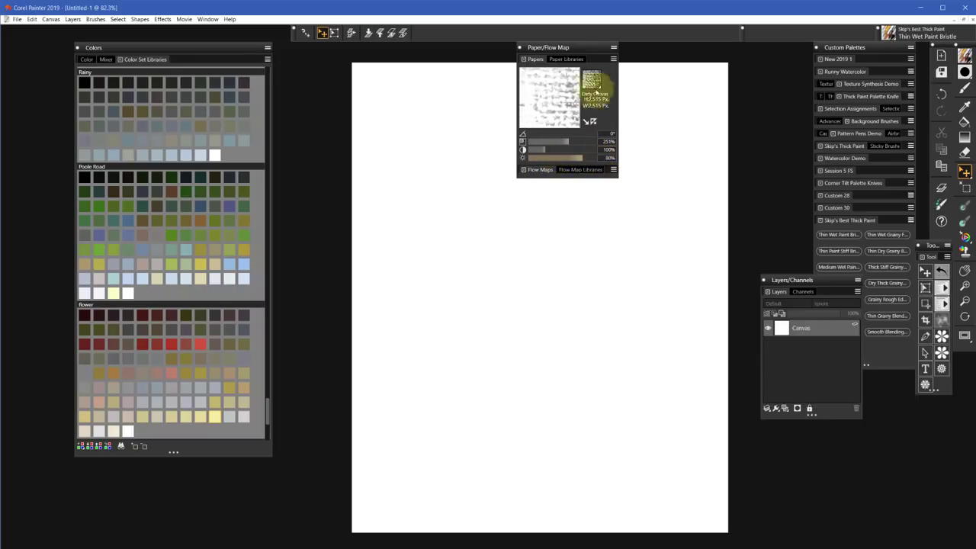
Collapse the paper settings and delete the grey texture, leaving the Canvas layer white.
left_click(585, 48)
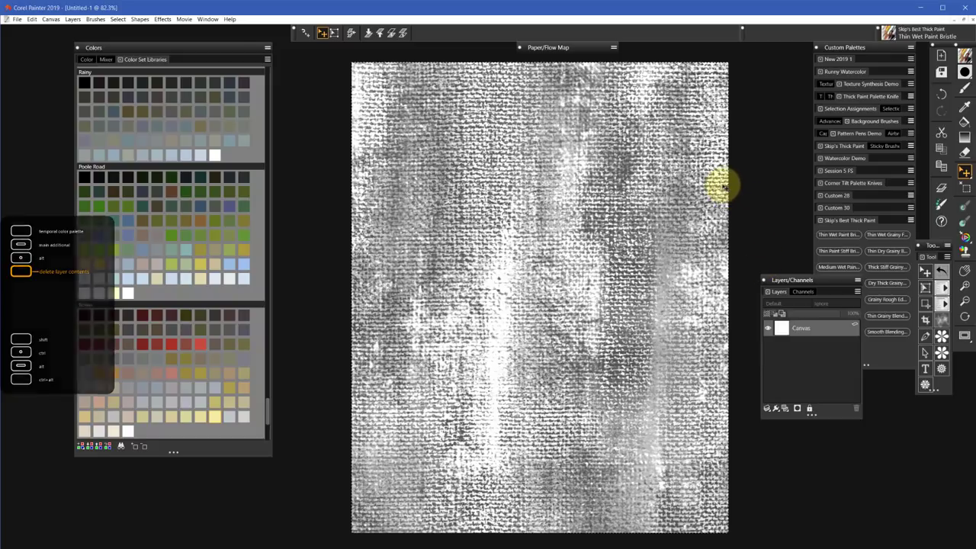
key("Delete")
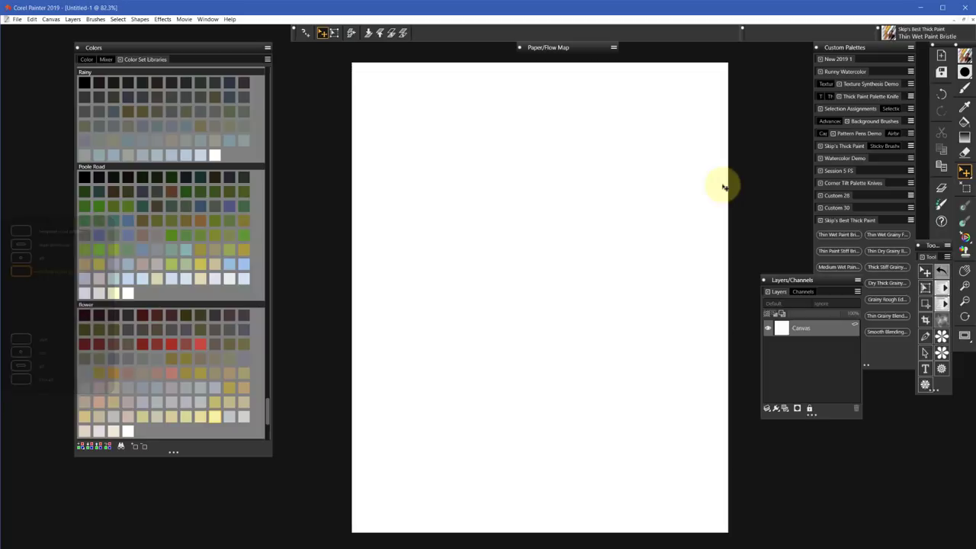
Pick the Seeded paper from Paper Libraries and apply its pattern across the canvas.
left_click(568, 47)
left_click(600, 90)
left_click(600, 89)
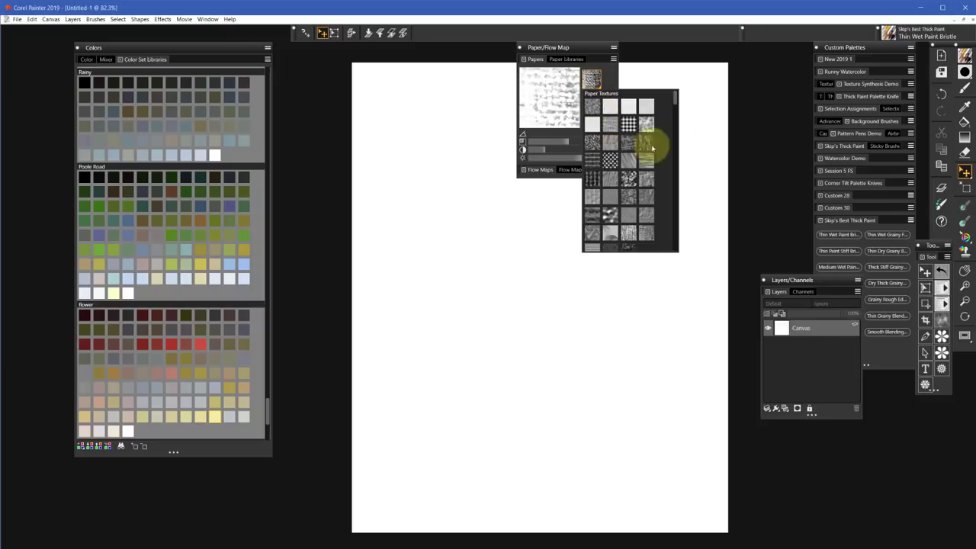
mouse_move(675, 100)
left_mouse_down()
mouse_move(676, 250)
mouse_move(677, 222)
left_mouse_up()
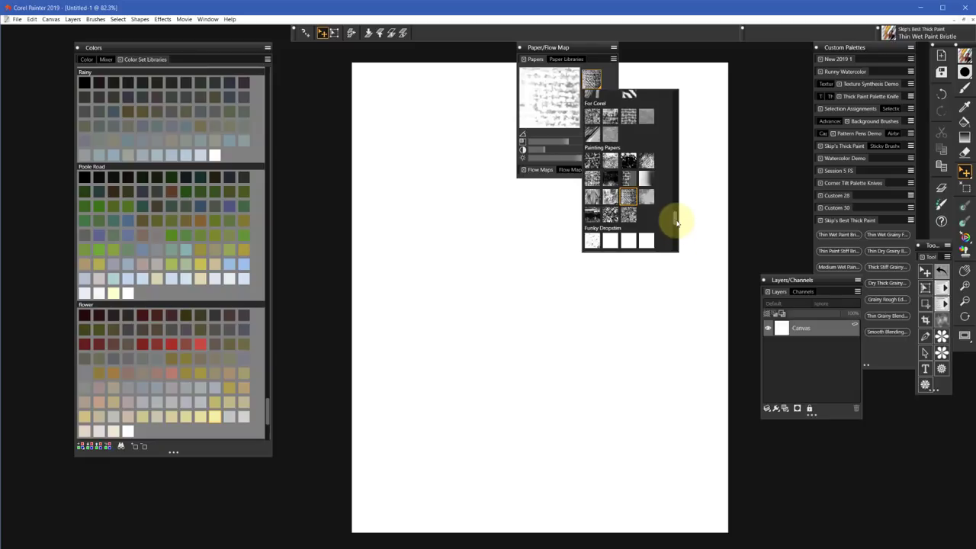
left_click(592, 162)
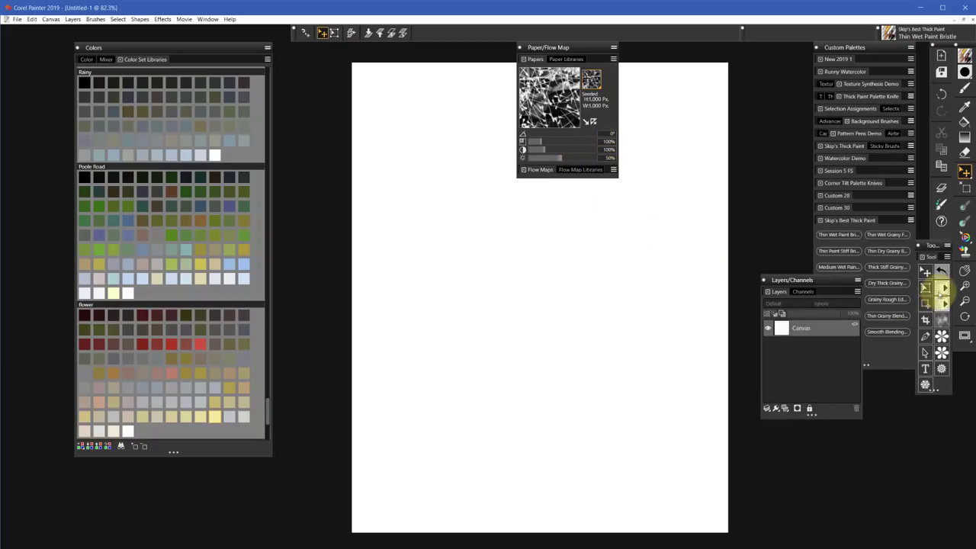
left_click(941, 287)
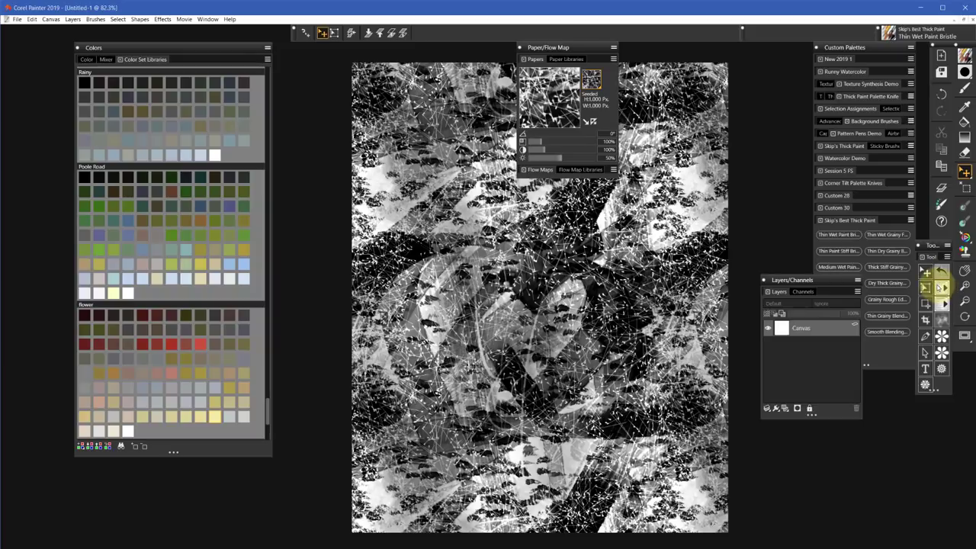
double_click(589, 47)
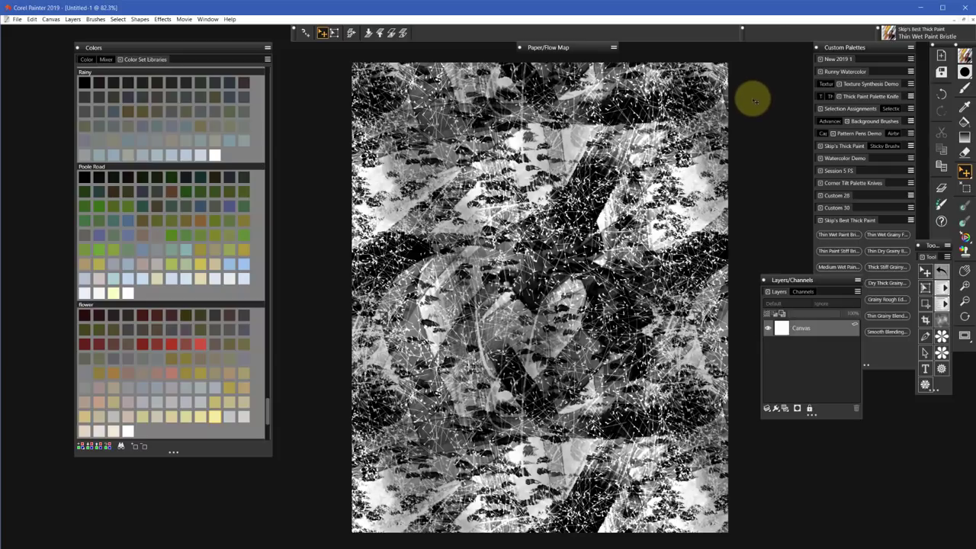
Undo the texture, then Paint Bucket fill the canvas with a mid-grey from the flower color set.
key("ctrl+z")
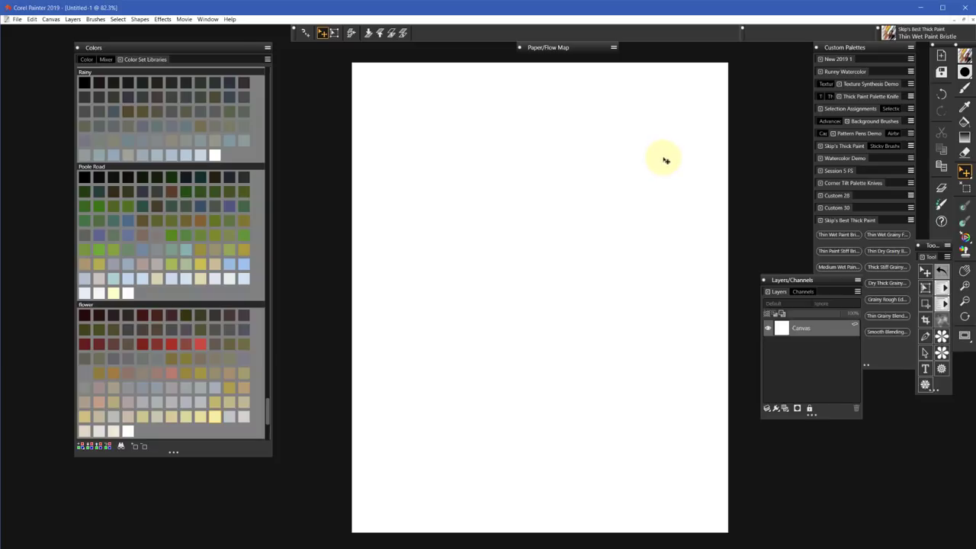
left_click(964, 122)
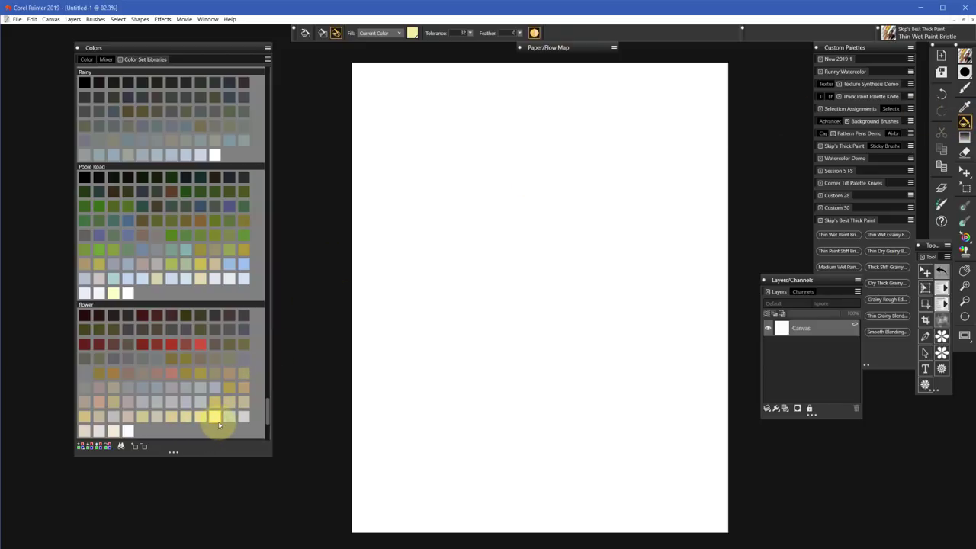
left_click(131, 389)
left_click(537, 232)
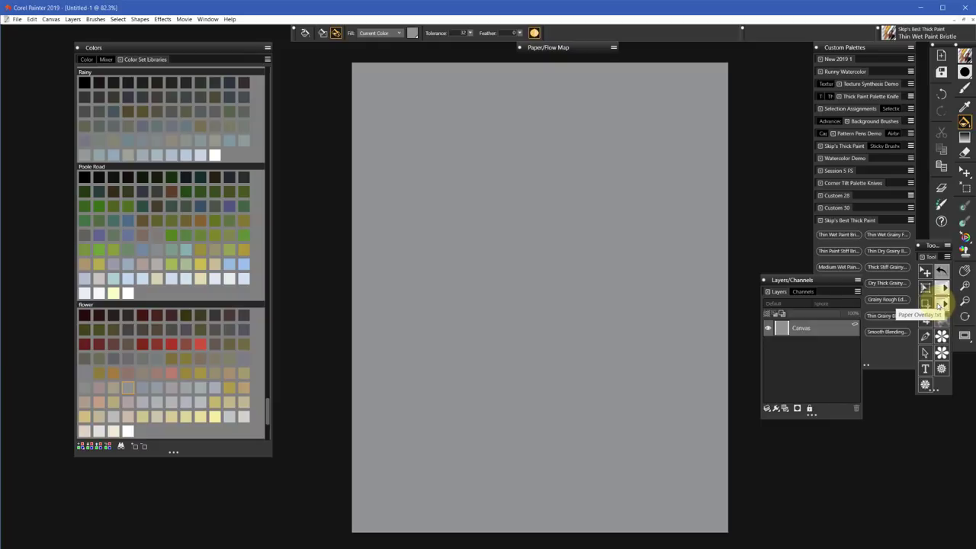
Add a Seeded paper overlay layer and select Layer 1 to view its Gel composite settings.
left_click(943, 305)
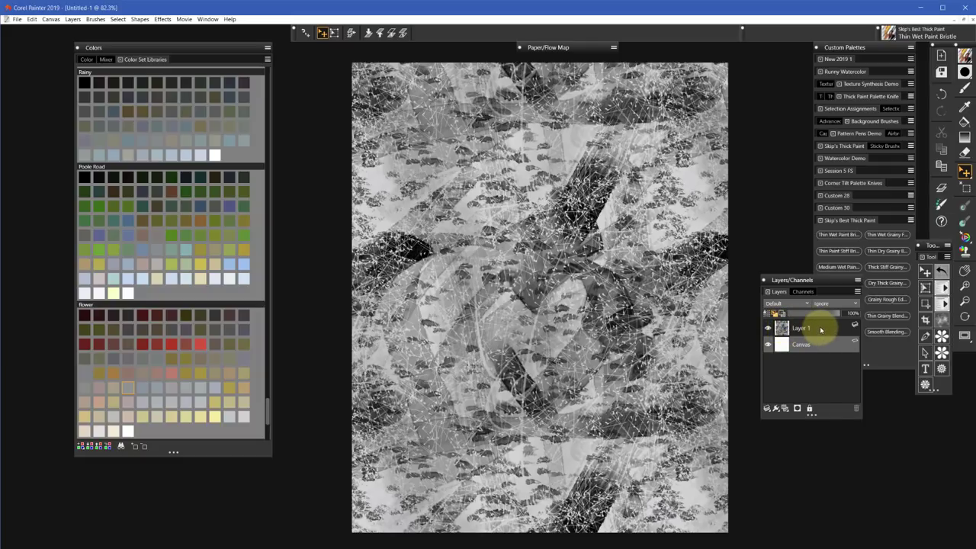
left_click(825, 322)
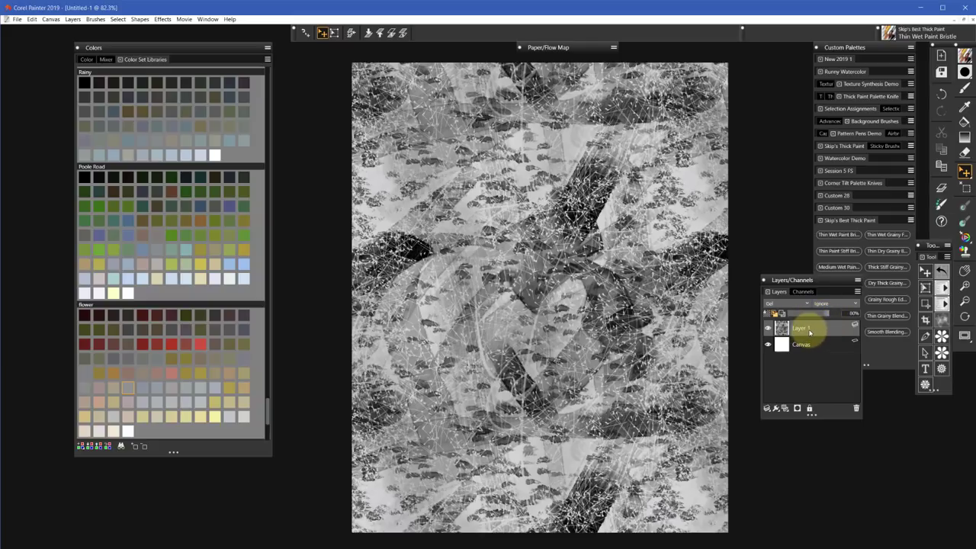
Undo eight times, removing Layer 1 and restoring the flat grey canvas.
left_click(941, 93)
left_click(940, 93)
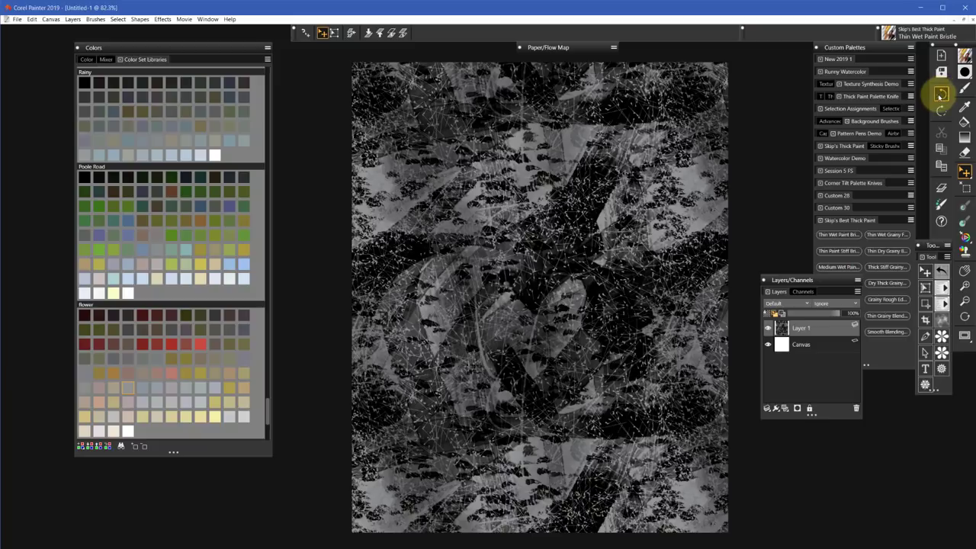
left_click(940, 93)
left_click(941, 93)
left_click(940, 93)
left_click(941, 93)
left_click(941, 93)
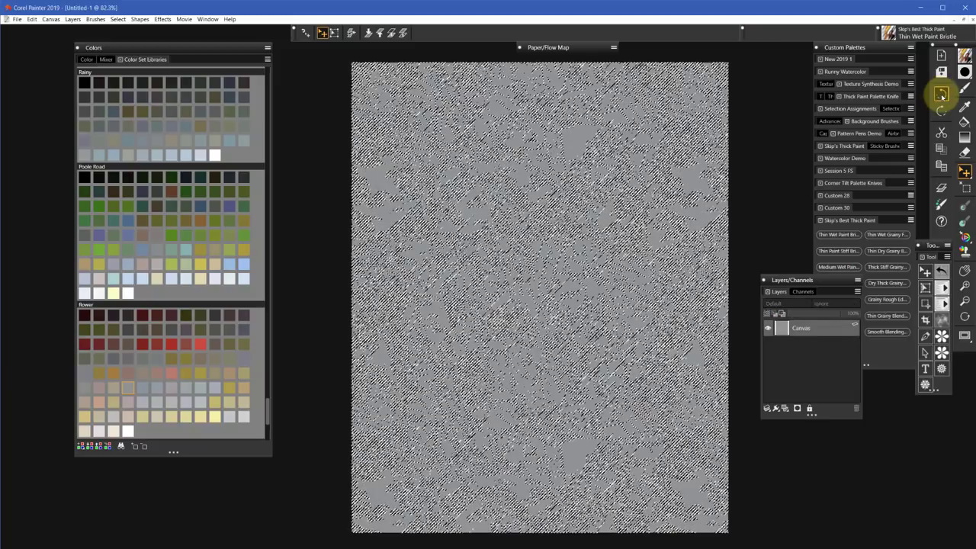
left_click(941, 95)
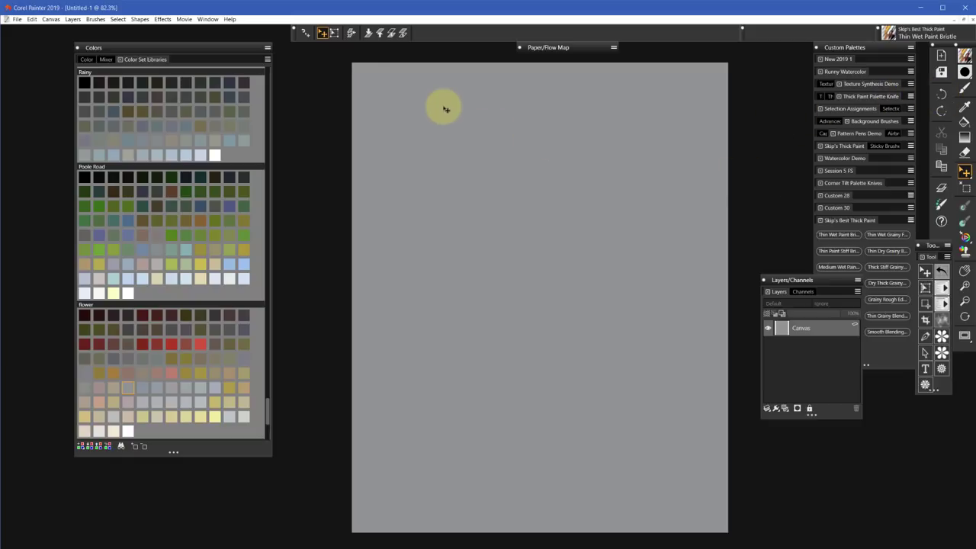
Choose Dirty Canvas from the paper library in the Paper/Flow Map panel.
left_click(586, 47)
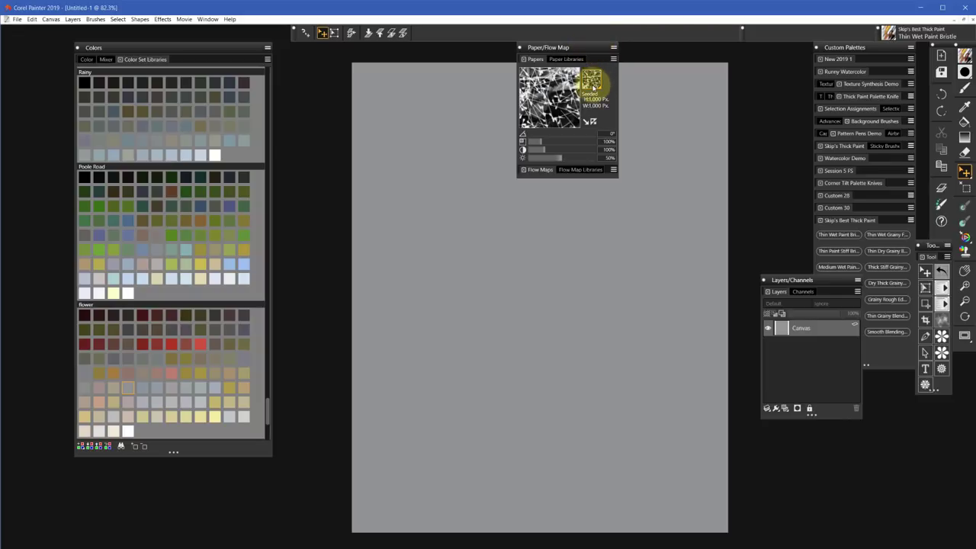
left_click(593, 81)
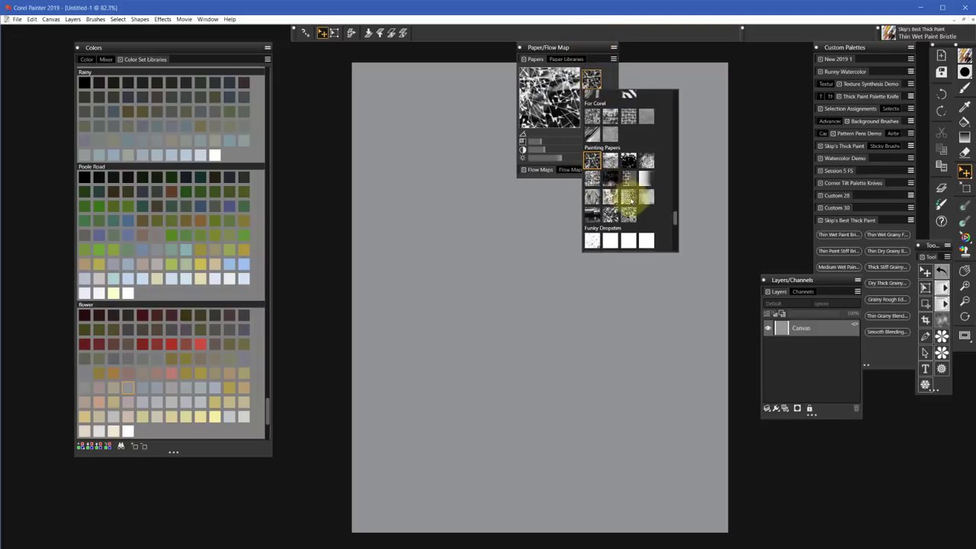
left_click(629, 200)
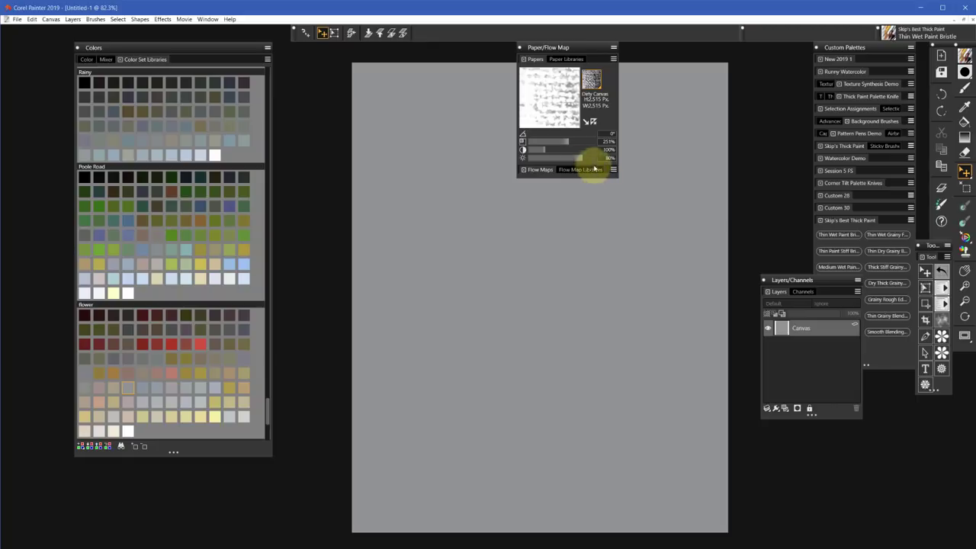
double_click(581, 48)
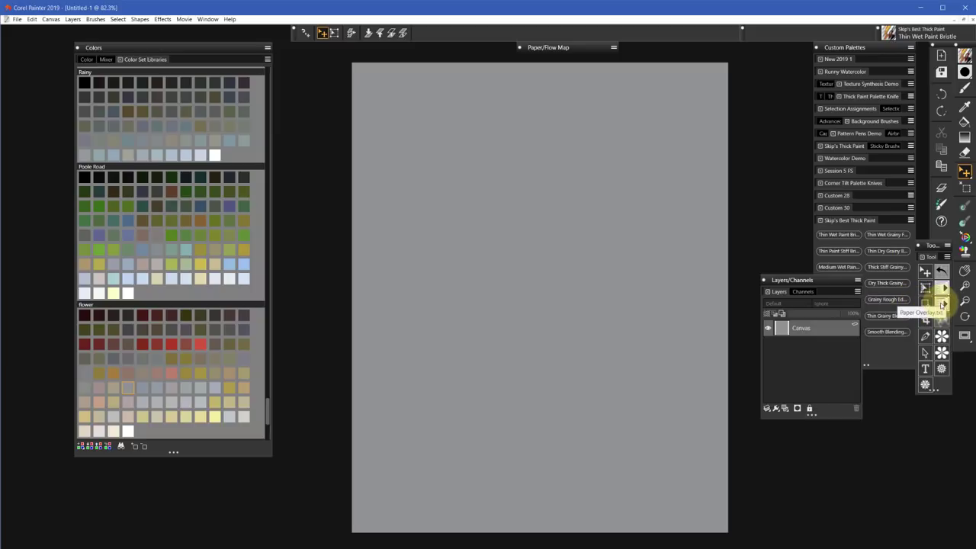
Add a Dirty Canvas paper overlay as Layer 1 (Gel, 80%) and lock it.
left_click(942, 305)
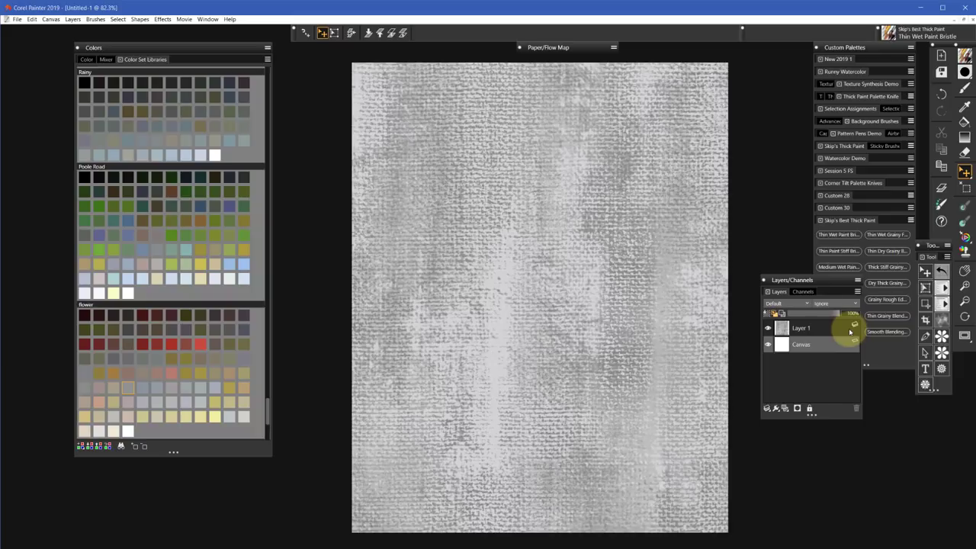
left_click(849, 327)
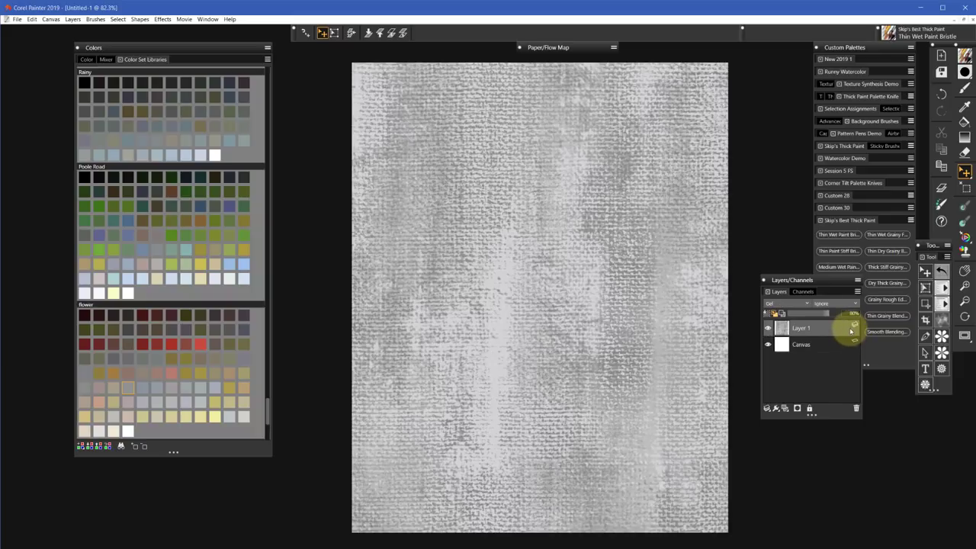
left_click(853, 331)
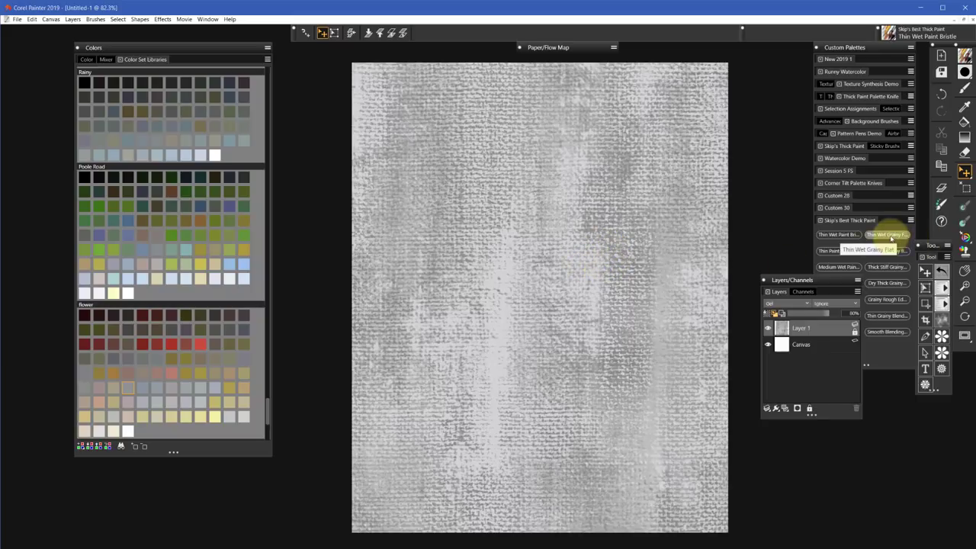
left_click(889, 236)
left_click(890, 236)
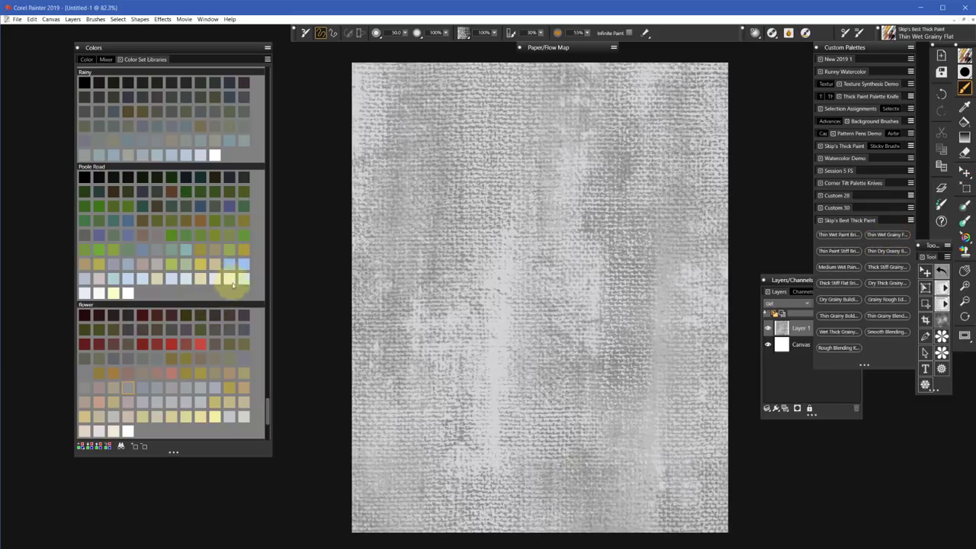
left_click(504, 192)
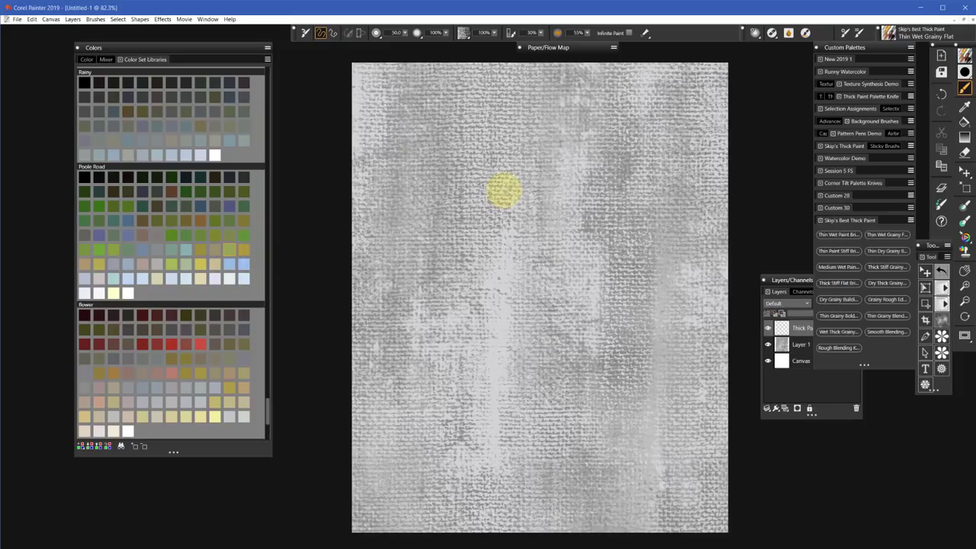
mouse_move(503, 193)
left_mouse_down()
mouse_move(481, 174)
mouse_move(508, 215)
mouse_move(485, 174)
mouse_move(500, 193)
mouse_move(490, 229)
left_mouse_up()
left_click(799, 327)
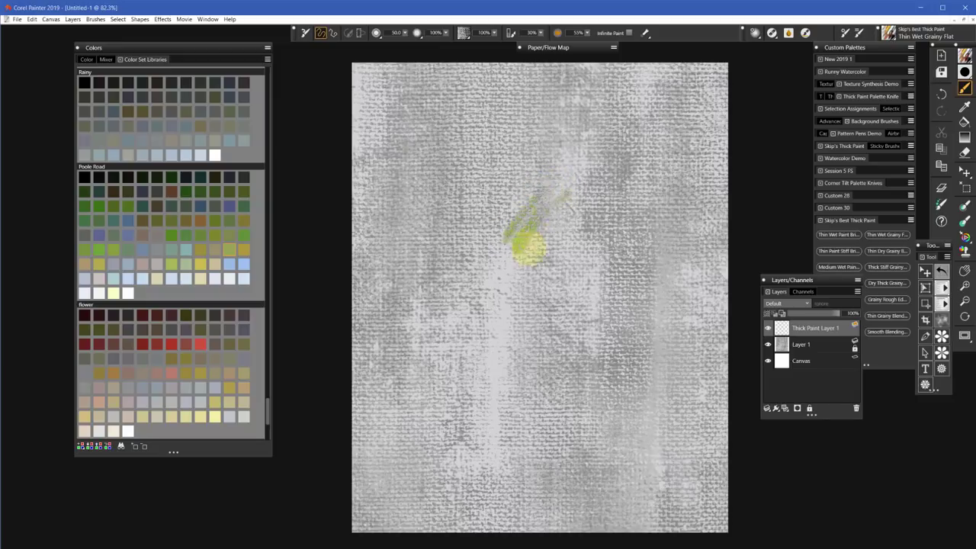
mouse_move(538, 239)
left_mouse_down()
mouse_move(575, 208)
mouse_move(548, 259)
mouse_move(591, 206)
mouse_move(564, 253)
mouse_move(587, 230)
mouse_move(580, 245)
mouse_move(594, 232)
mouse_move(580, 231)
mouse_move(635, 232)
mouse_move(599, 241)
mouse_move(661, 236)
mouse_move(620, 251)
mouse_move(655, 245)
mouse_move(592, 273)
mouse_move(642, 251)
mouse_move(602, 278)
mouse_move(609, 239)
mouse_move(594, 264)
mouse_move(603, 245)
mouse_move(569, 252)
mouse_move(560, 246)
mouse_move(573, 235)
mouse_move(575, 254)
mouse_move(596, 257)
mouse_move(577, 278)
mouse_move(582, 247)
mouse_move(561, 312)
mouse_move(580, 243)
mouse_move(561, 279)
left_mouse_up()
key("ctrl+z")
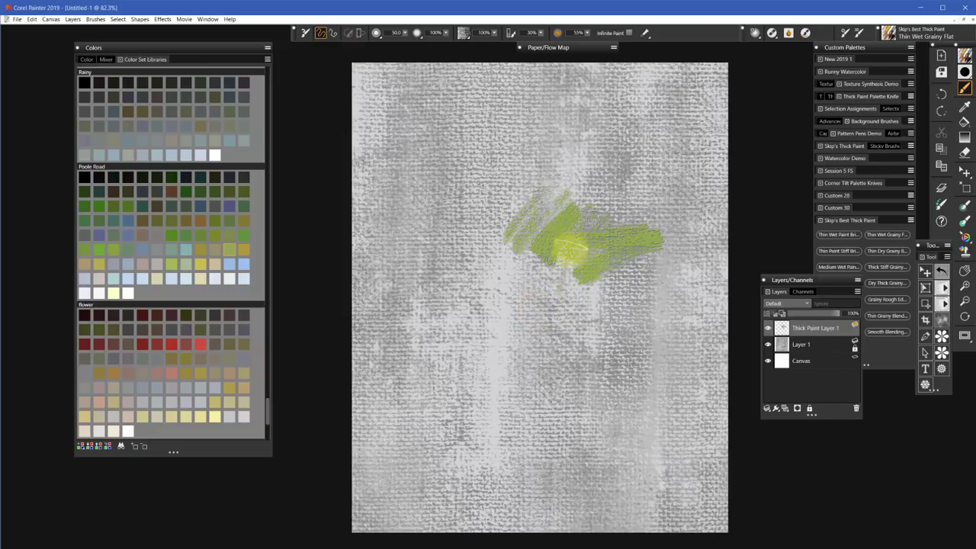
key("ctrl+z")
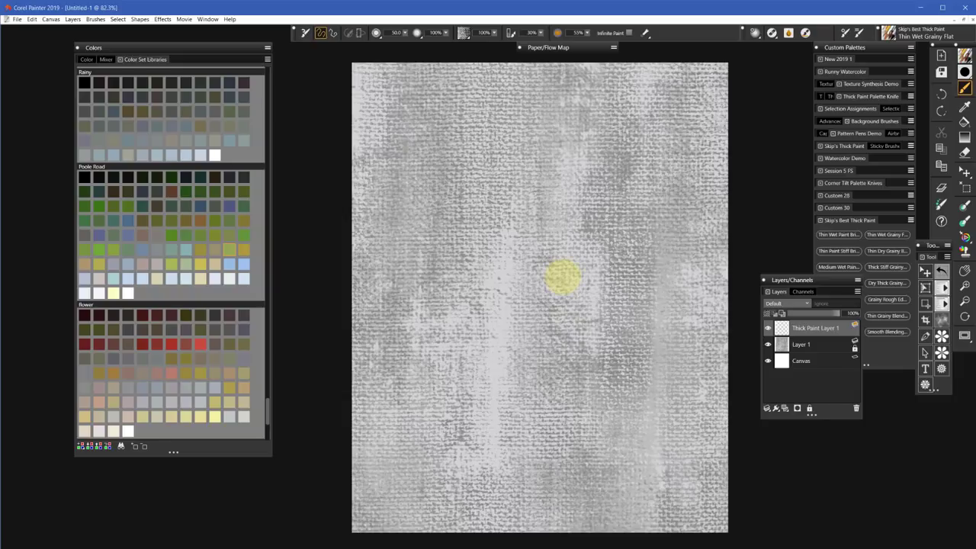
Load the Clouds flow map at 241% scale and 394% contrast, then run the flowmap reset script.
left_click(546, 48)
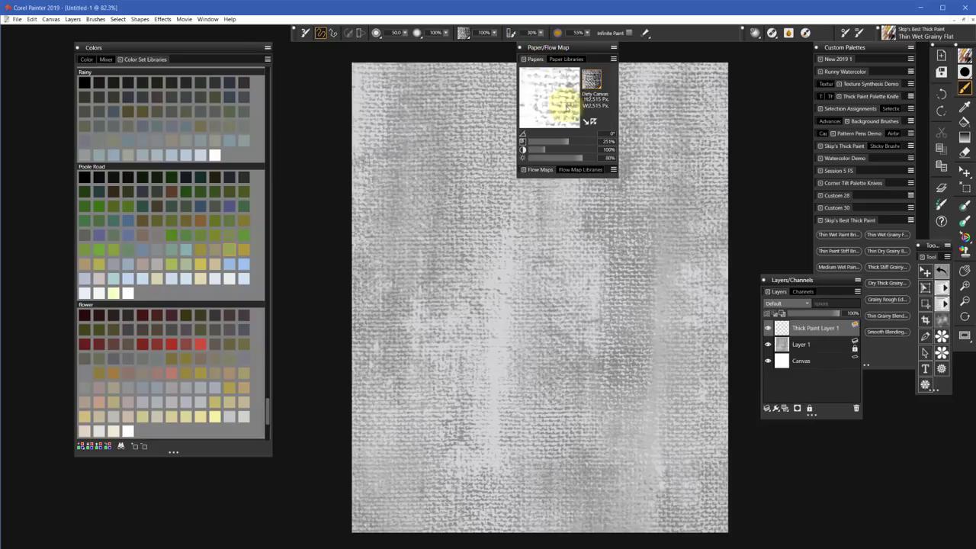
left_click(549, 171)
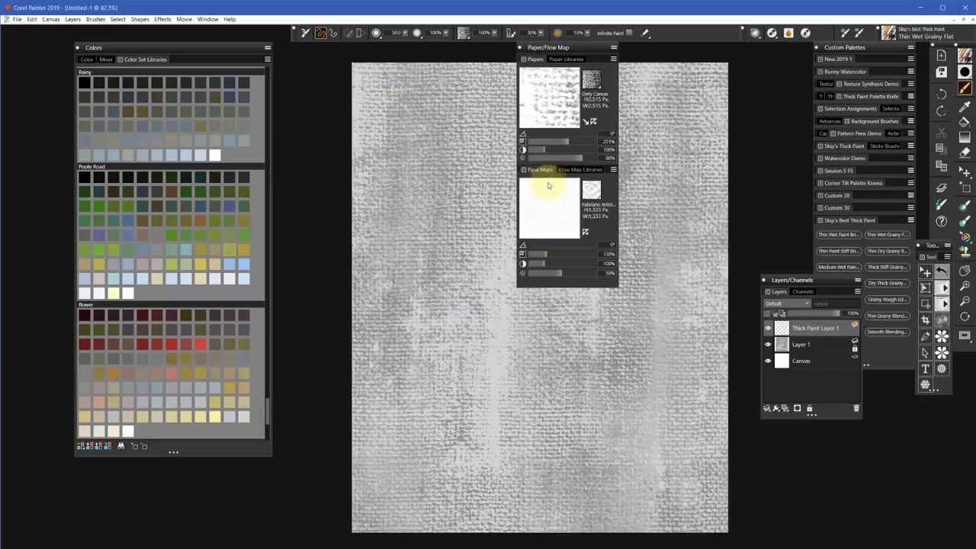
left_click_drag(545, 257, 567, 255)
left_click(599, 200)
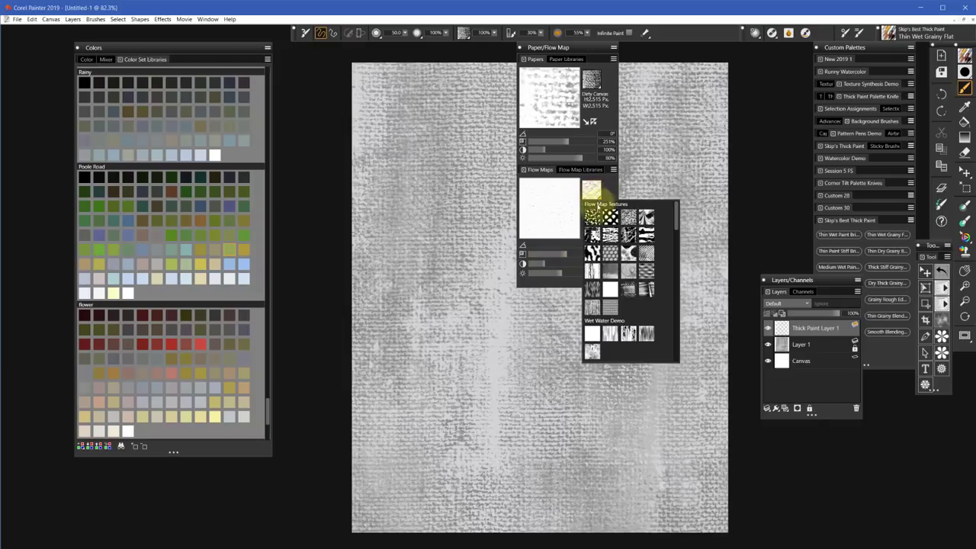
left_click(590, 218)
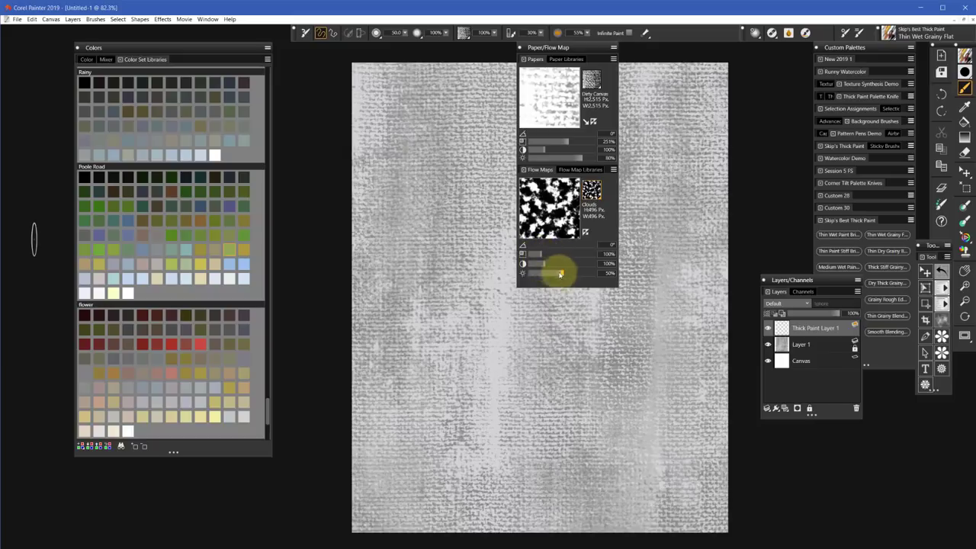
left_click_drag(545, 264, 518, 253)
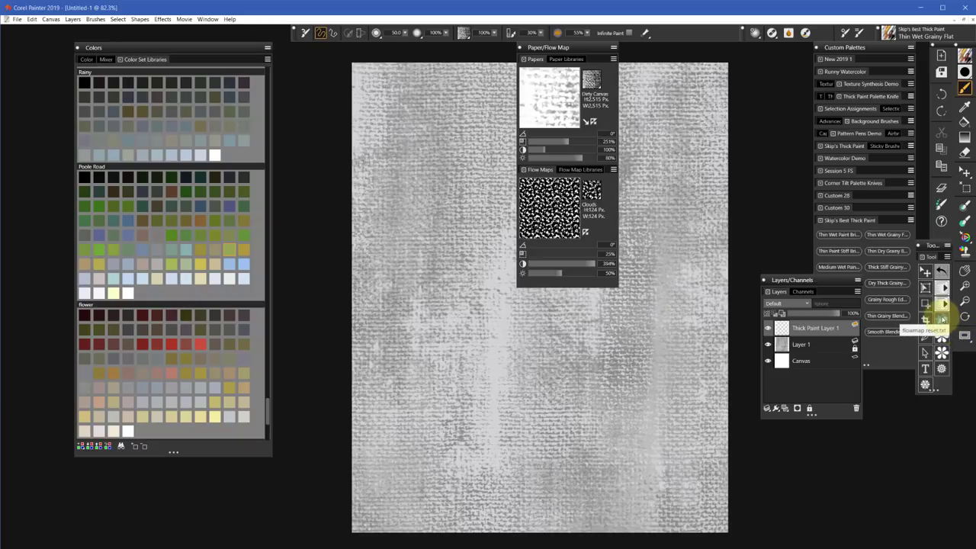
left_click(942, 320)
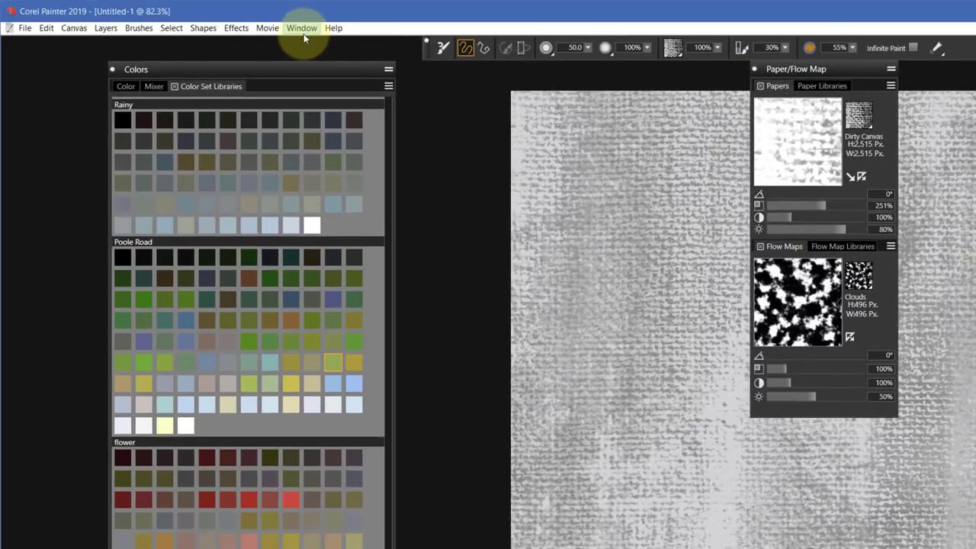
Show the Scripts panel listing Painter Scripts, Paper Scripts-1 and Symmetry_Scripts.
left_click(304, 34)
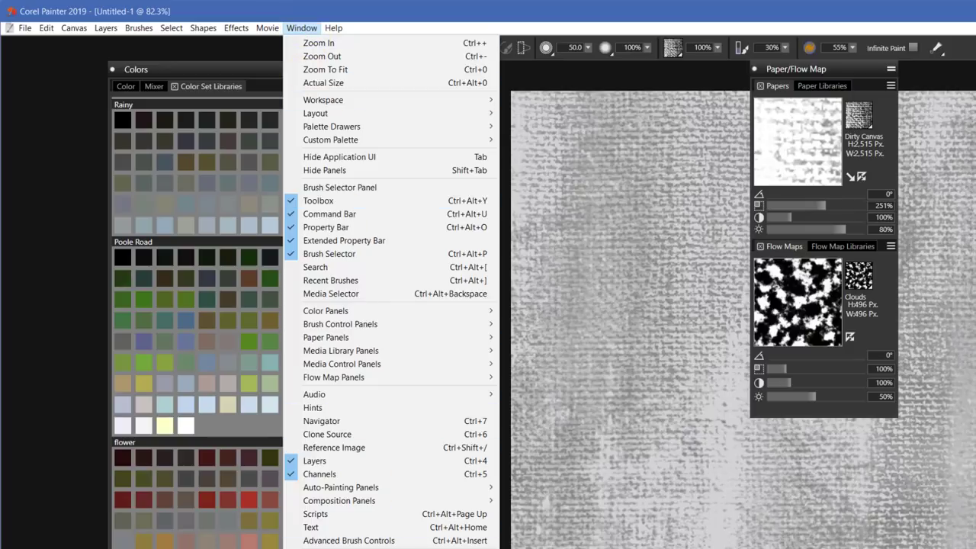
key("Escape")
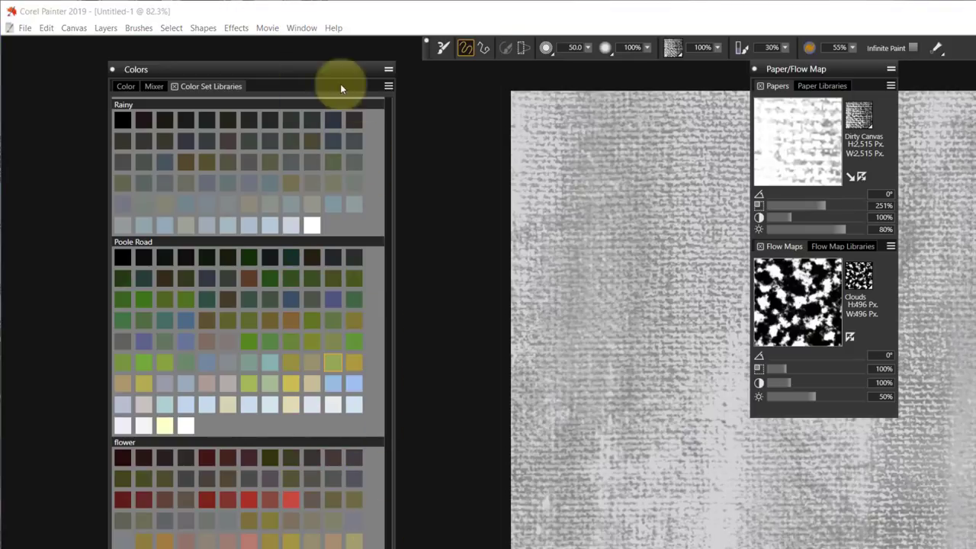
left_click(306, 29)
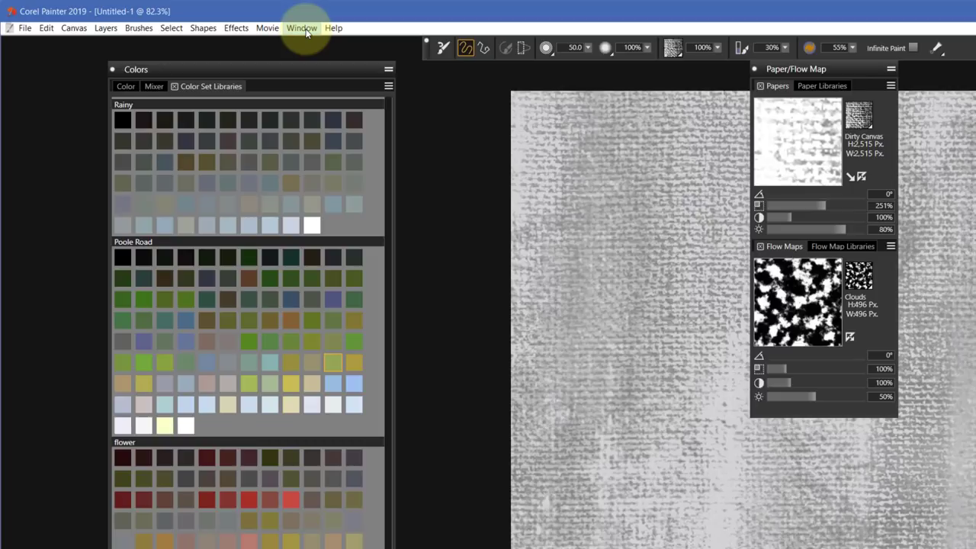
left_click(305, 29)
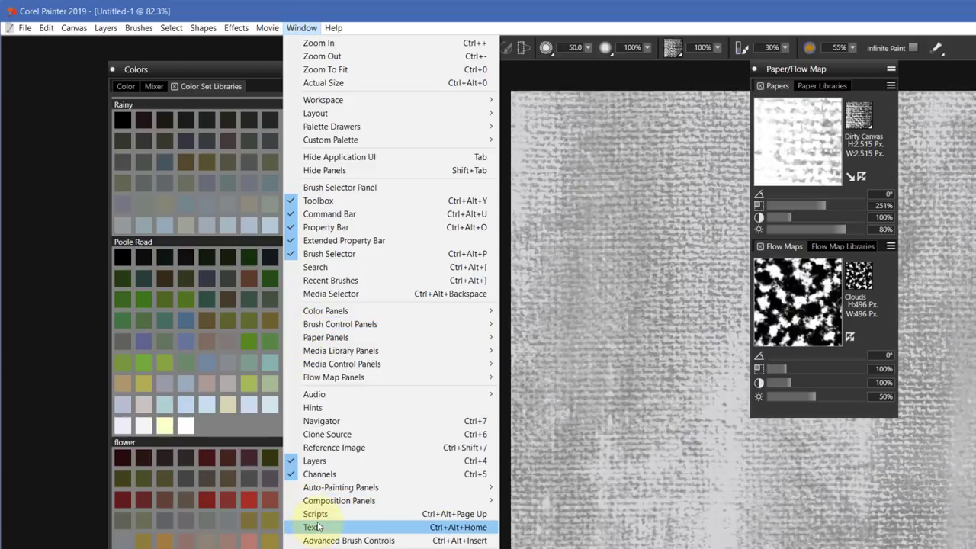
key("Escape")
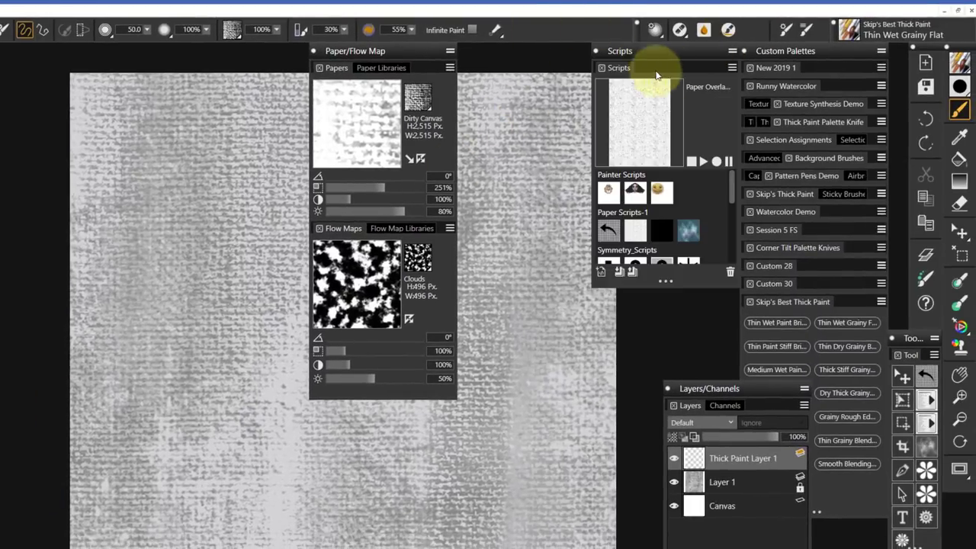
left_click(731, 67)
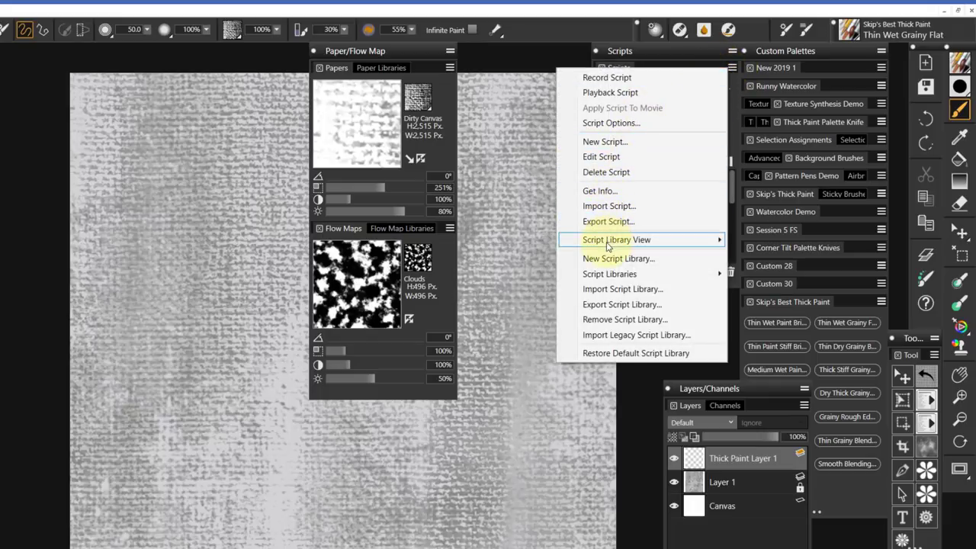
mouse_move(607, 243)
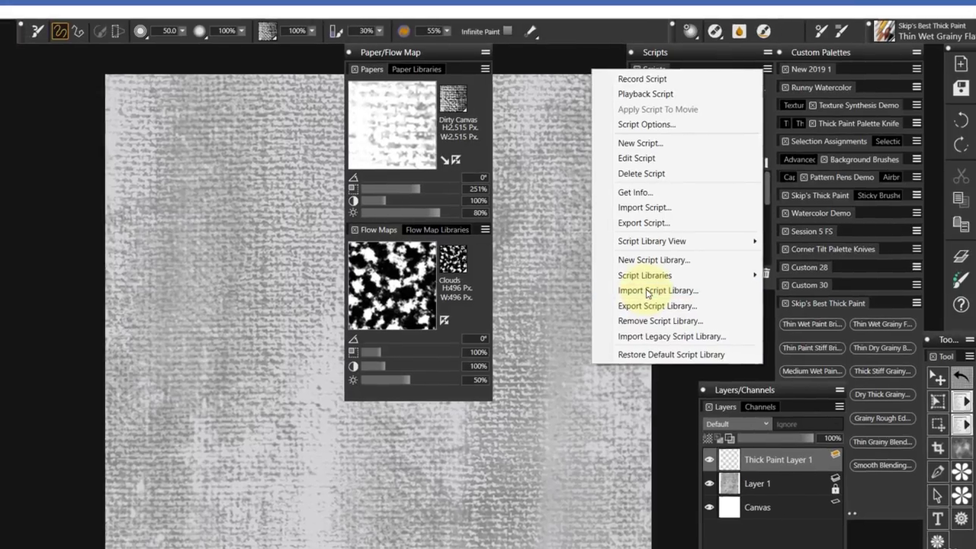
left_click(611, 289)
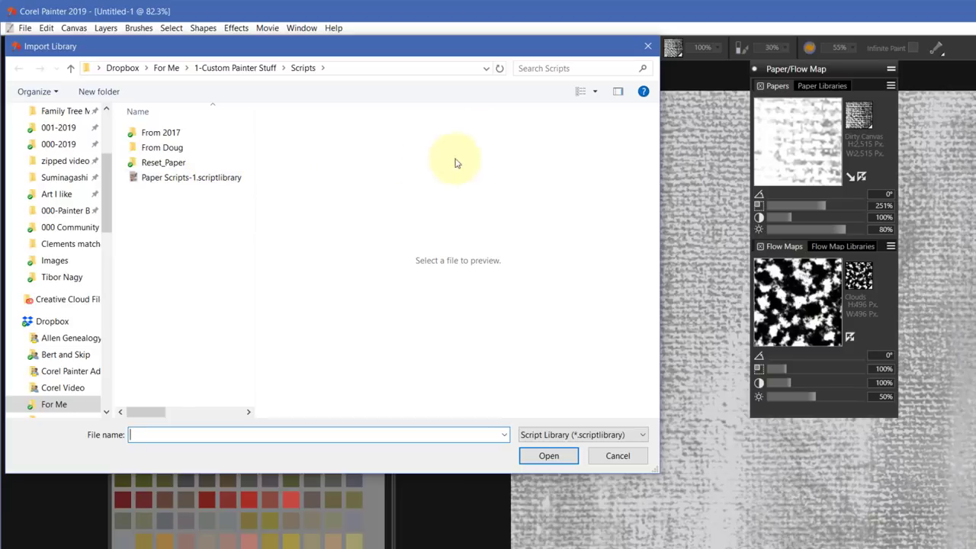
left_click(647, 48)
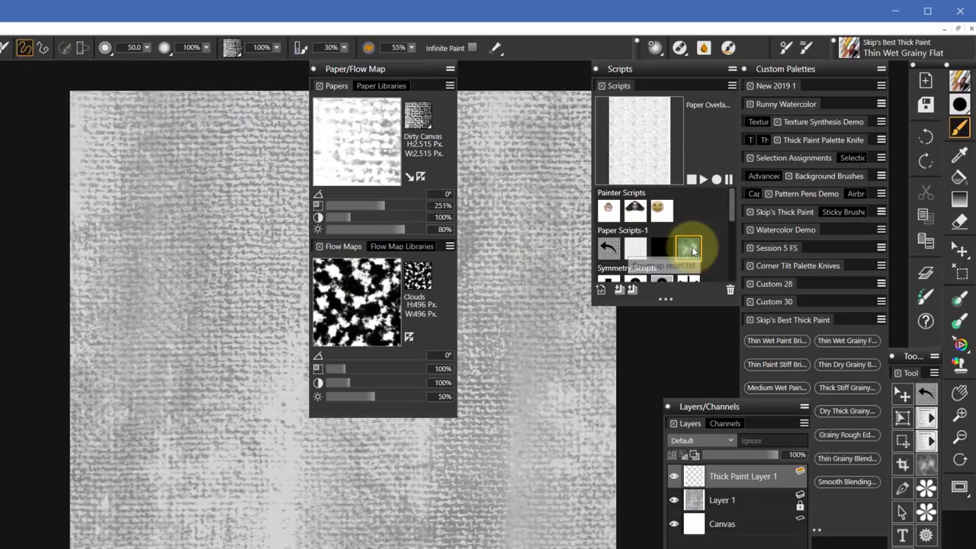
Drag the flowmap reset script from Paper Scripts-1 into a new Custom 34 palette.
left_click(690, 249)
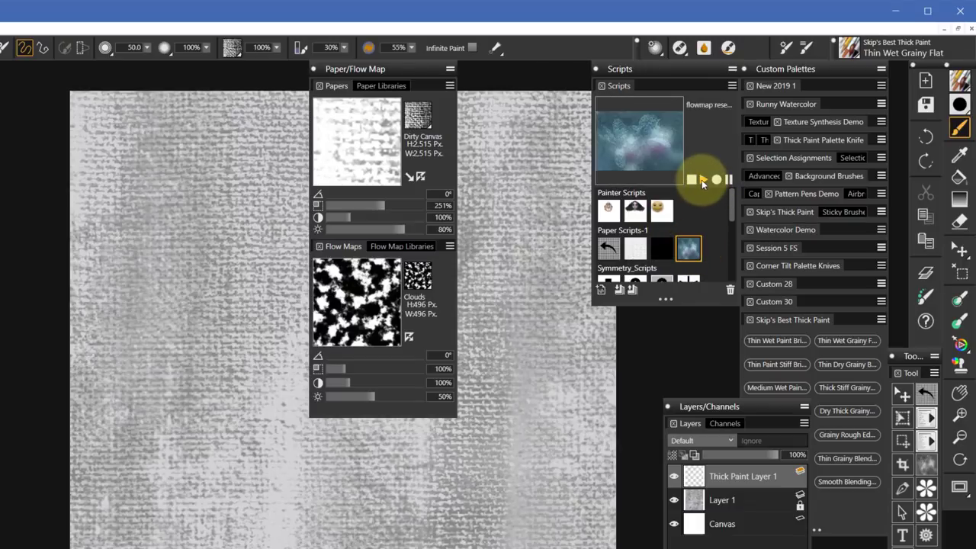
left_click(920, 392)
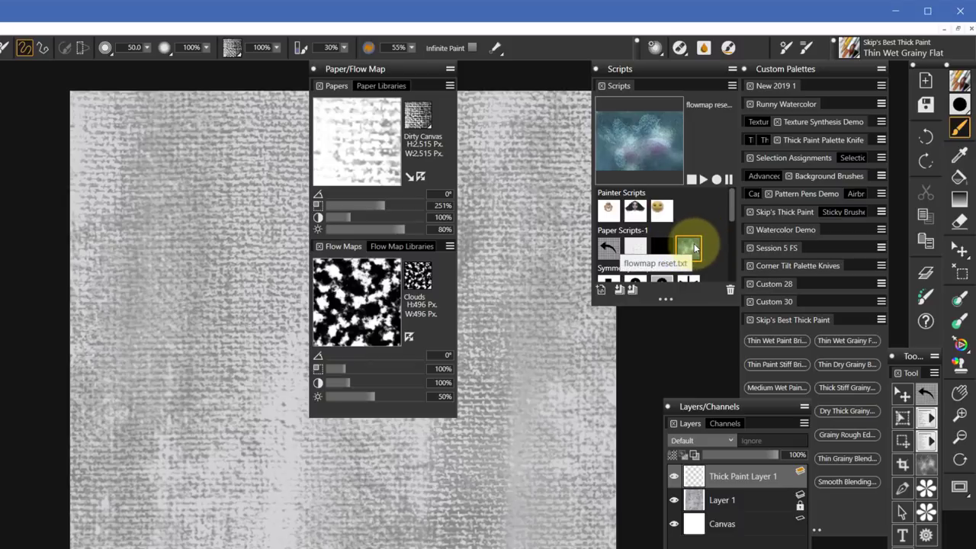
left_click_drag(694, 247, 540, 358)
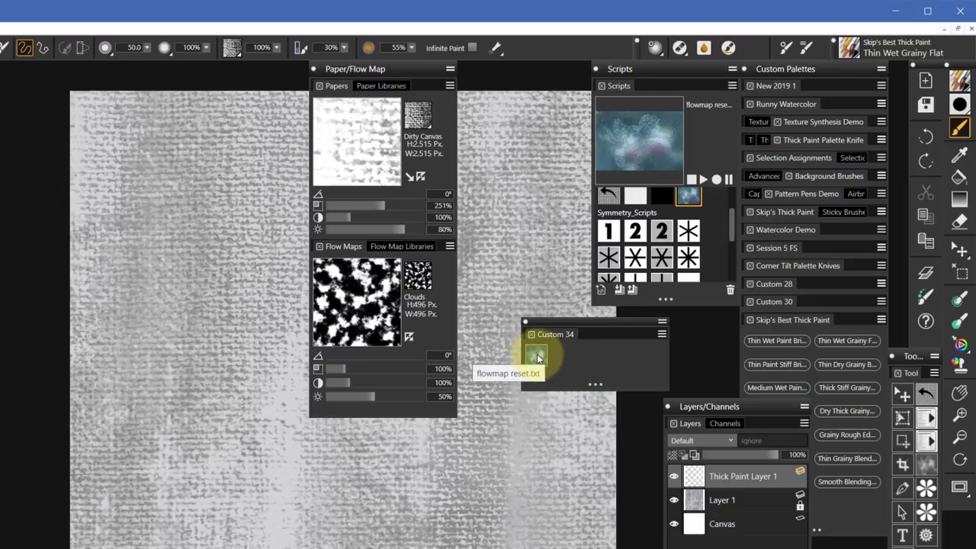
Drag the flowmap reset icon off Custom 34 onto the canvas, removing the palette.
left_click_drag(537, 358, 476, 435)
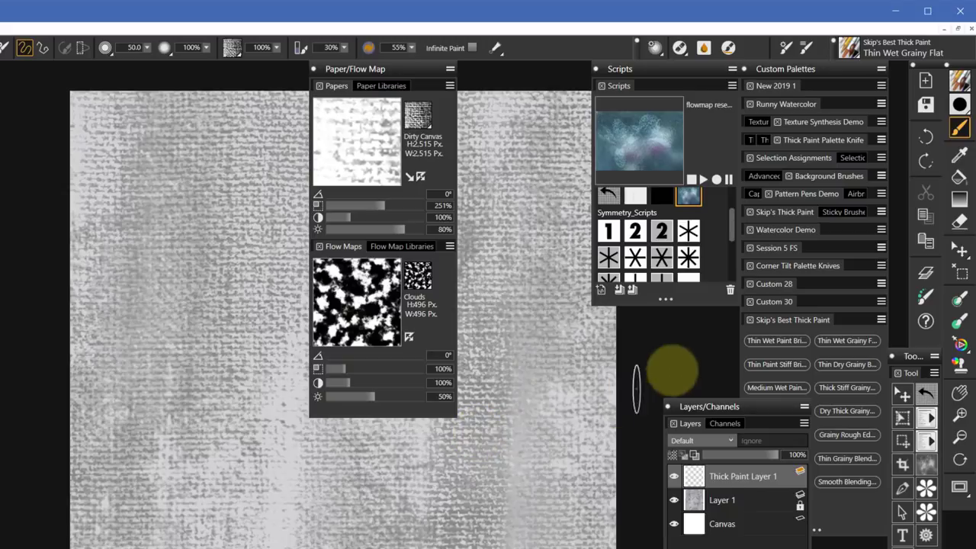